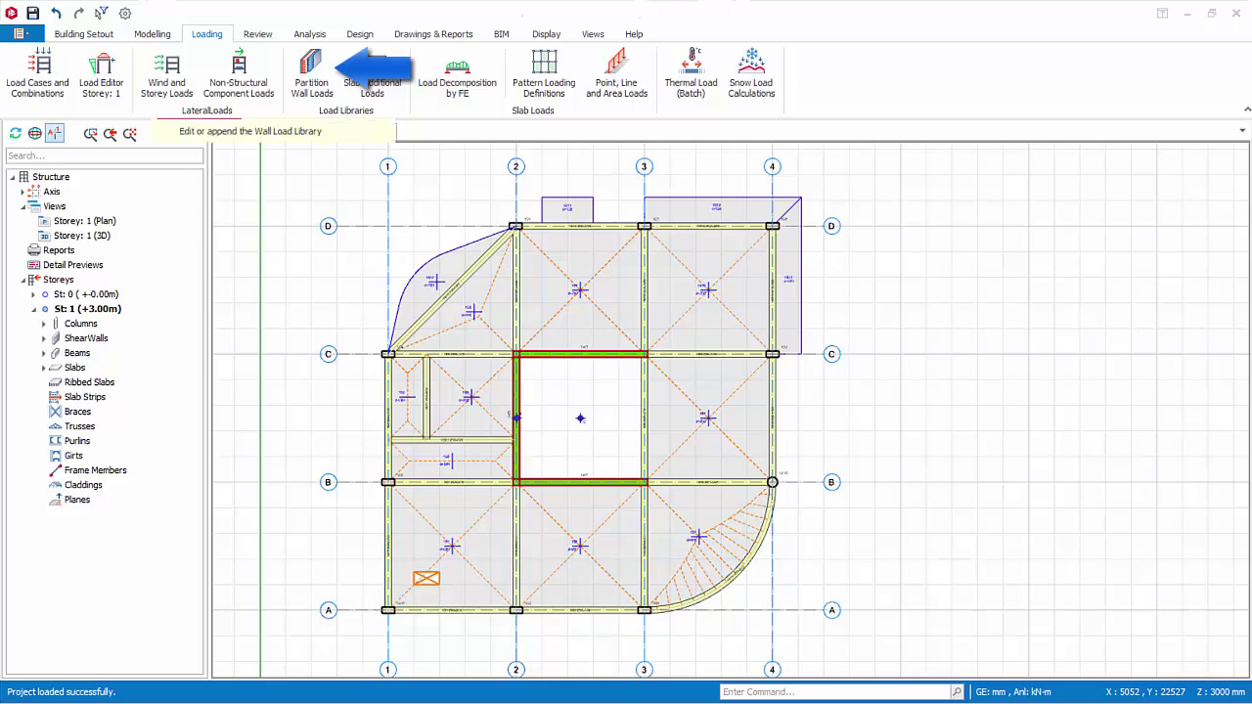
# - Open the Partition Wall Loads library and review the Brick layer's material options, leaving them unchanged
pyautogui.click(311, 74)
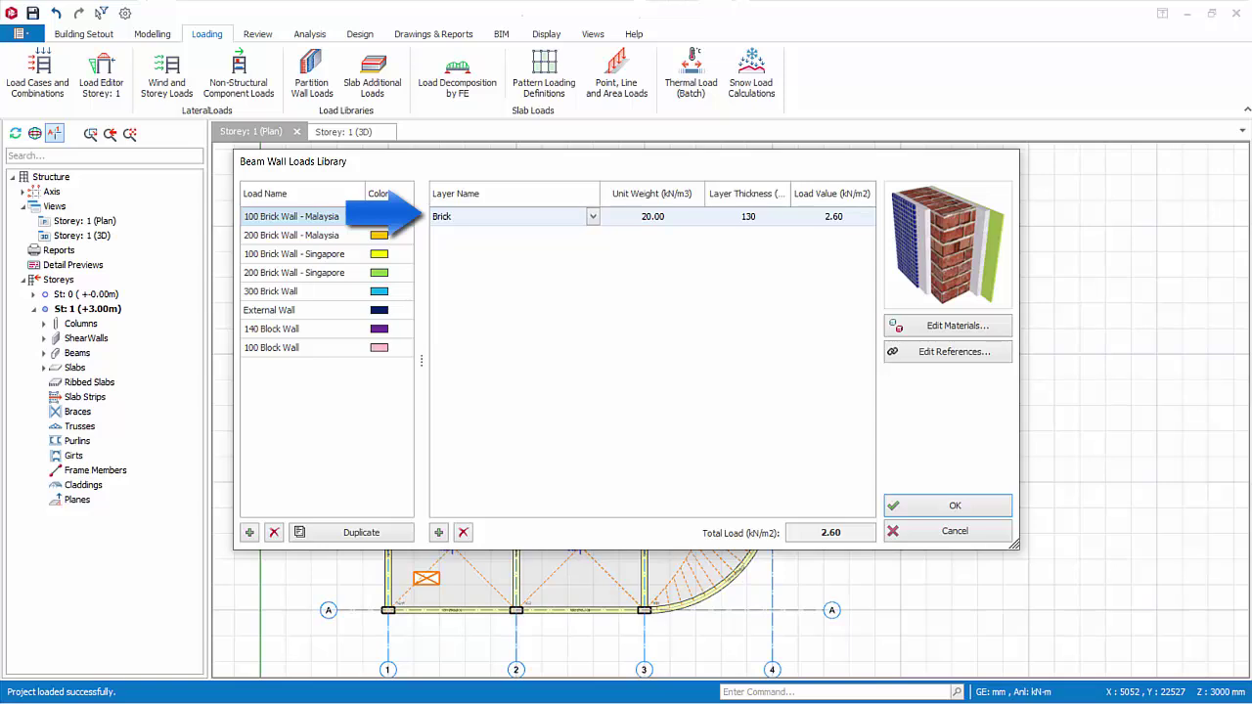
pyautogui.click(592, 216)
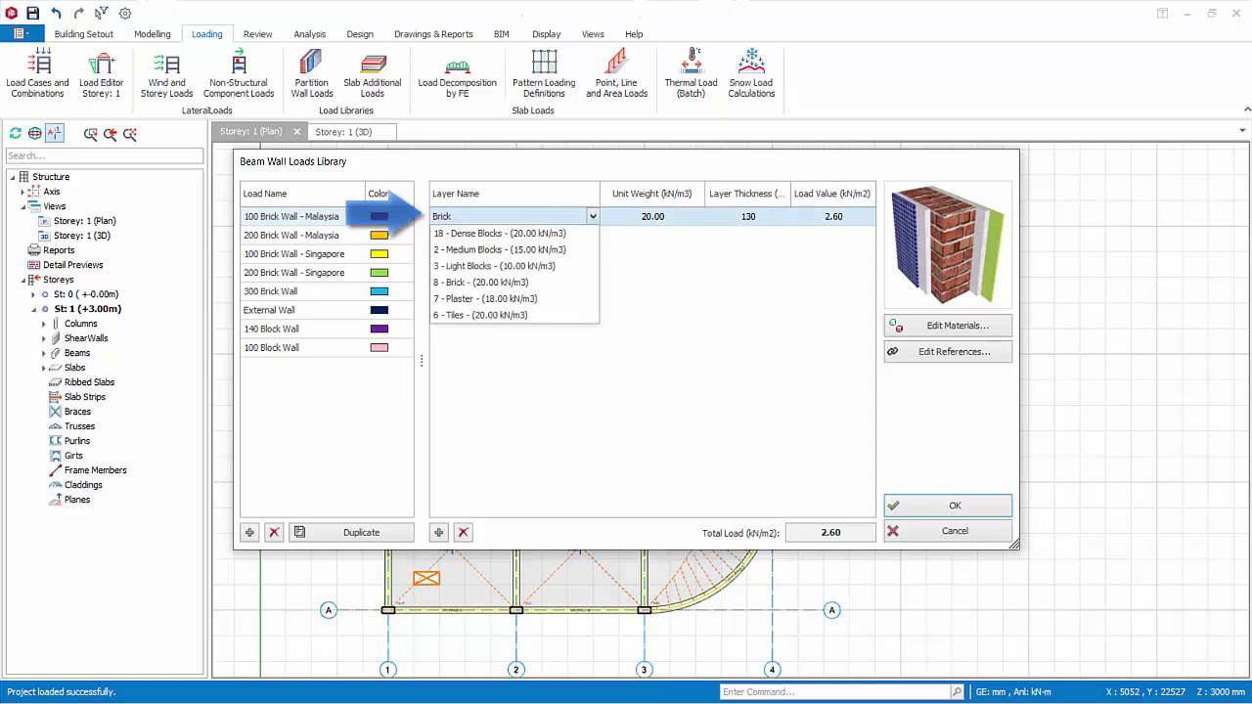
pyautogui.press('Escape')
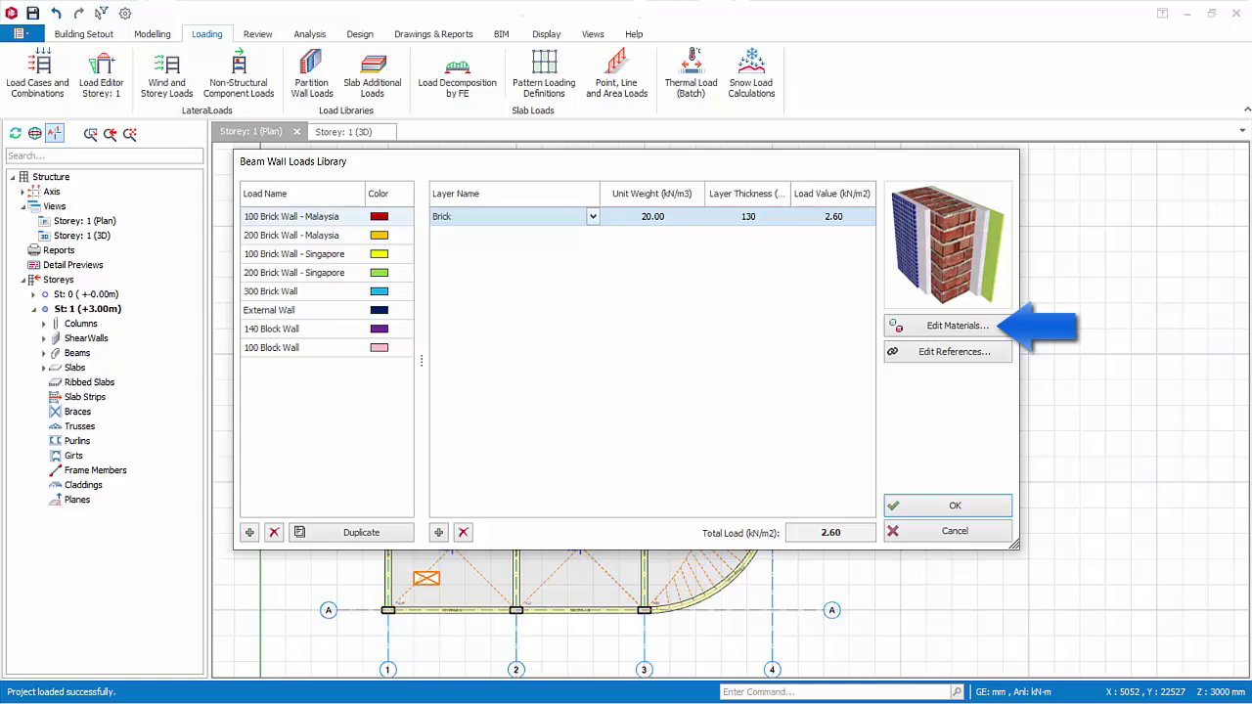
# - Add Glass with an 80 kN/m3 unit weight to the wall material library
pyautogui.click(954, 325)
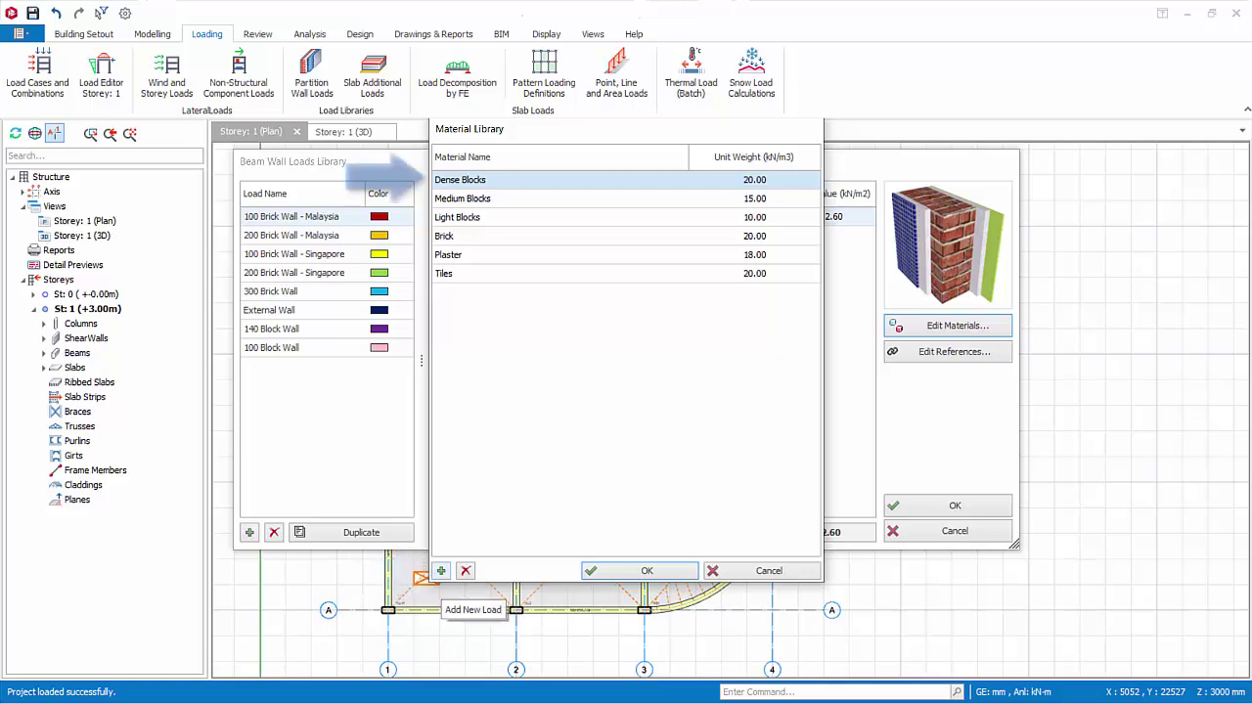
pyautogui.click(441, 571)
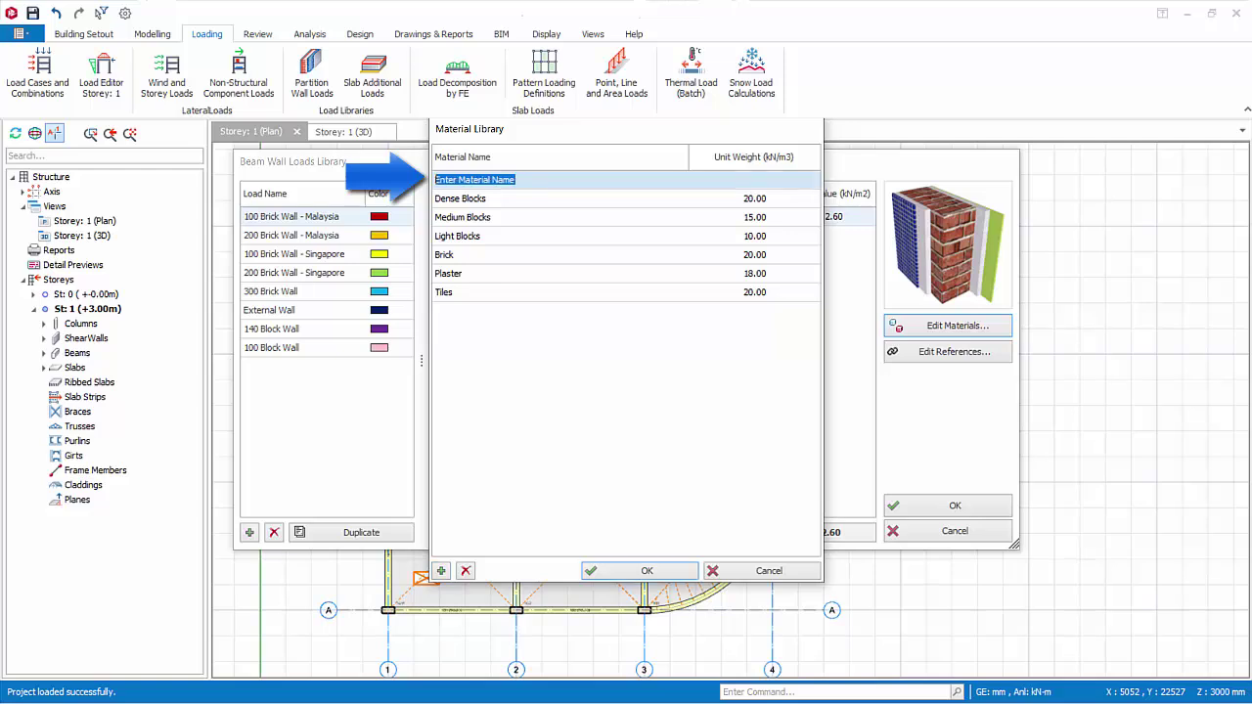
pyautogui.write('Glass')
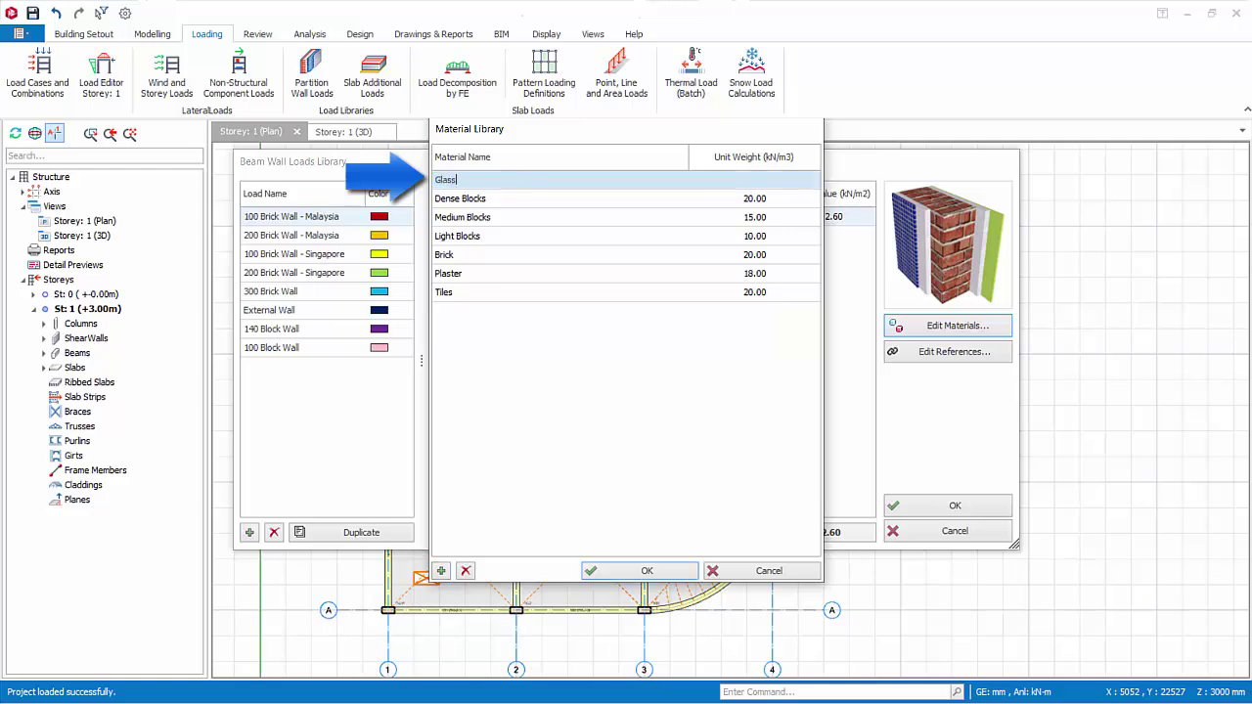
pyautogui.press('Tab')
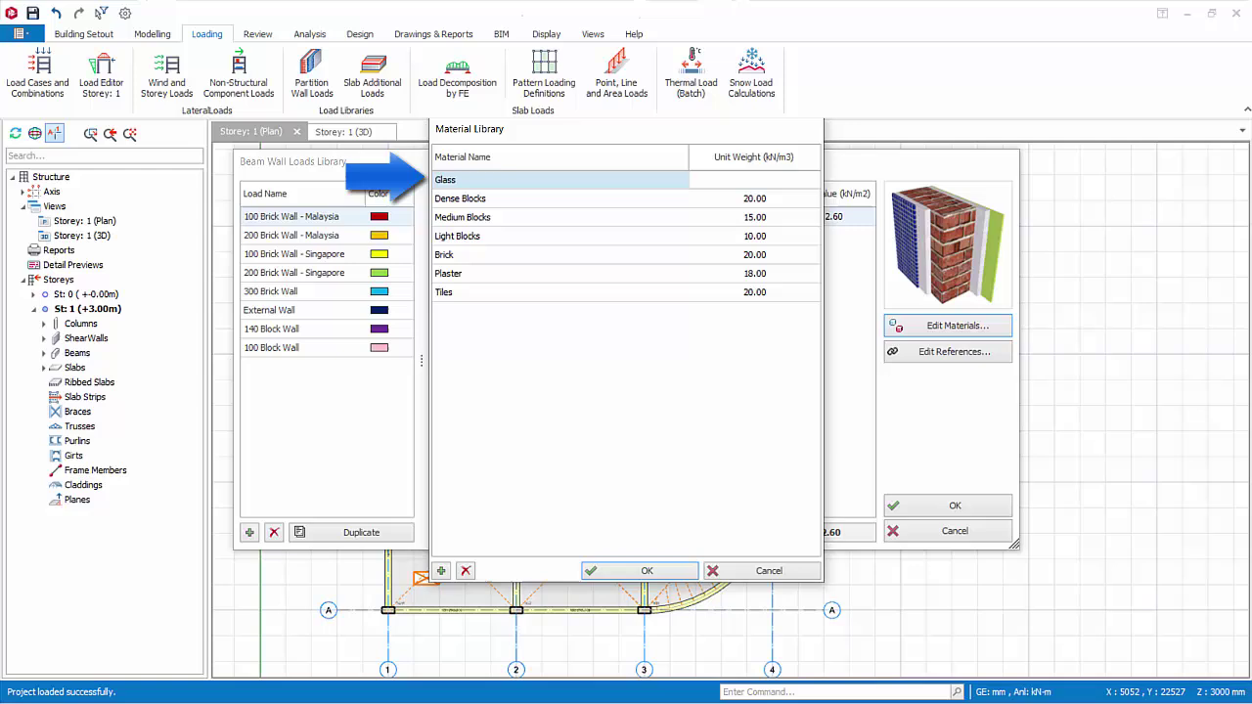
pyautogui.write('80')
pyautogui.press('Return')
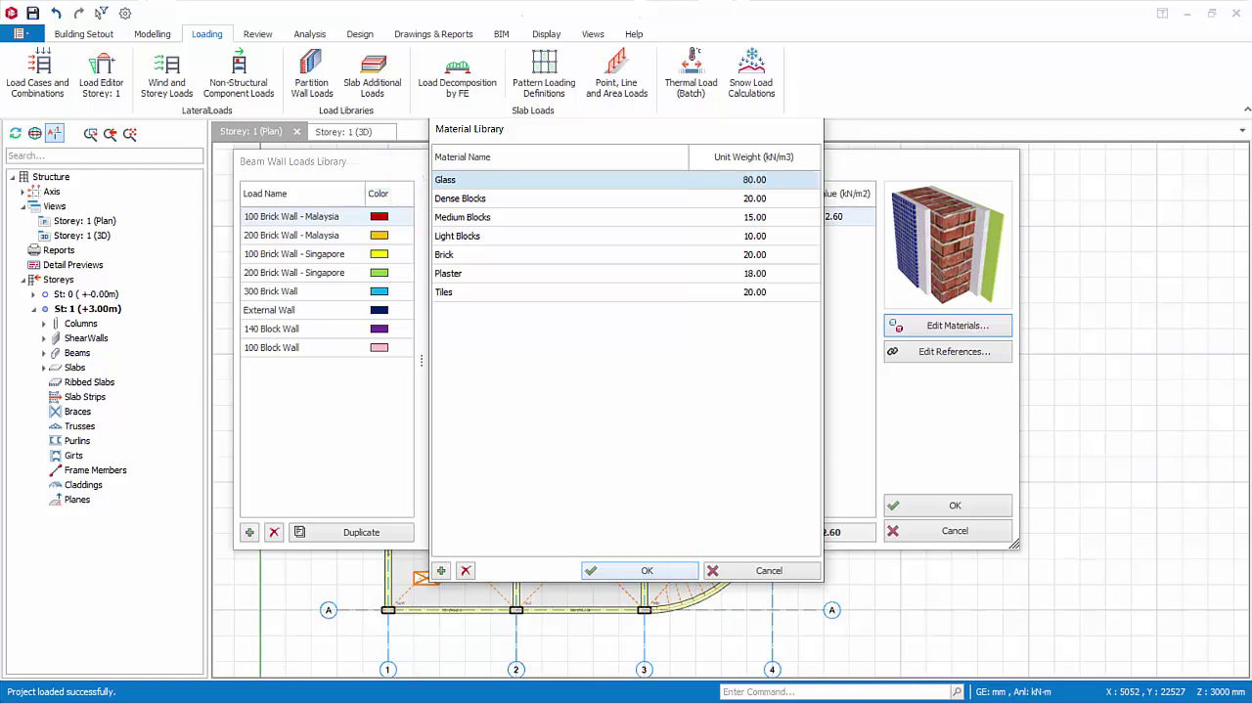
pyautogui.press('Return')
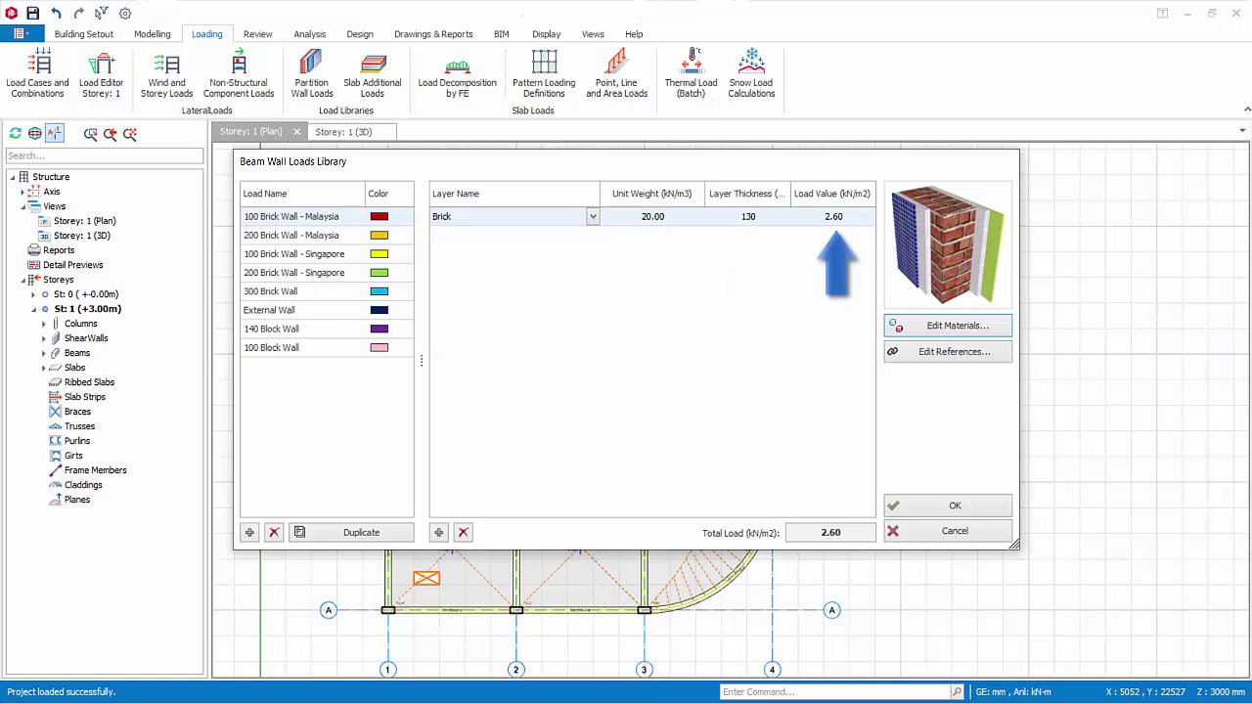
# - Create a new wall load named '30mm Glass' coloured RosyBrown
pyautogui.press('Tab')
pyautogui.press('Tab')
pyautogui.hotkey('ctrl', 'a')
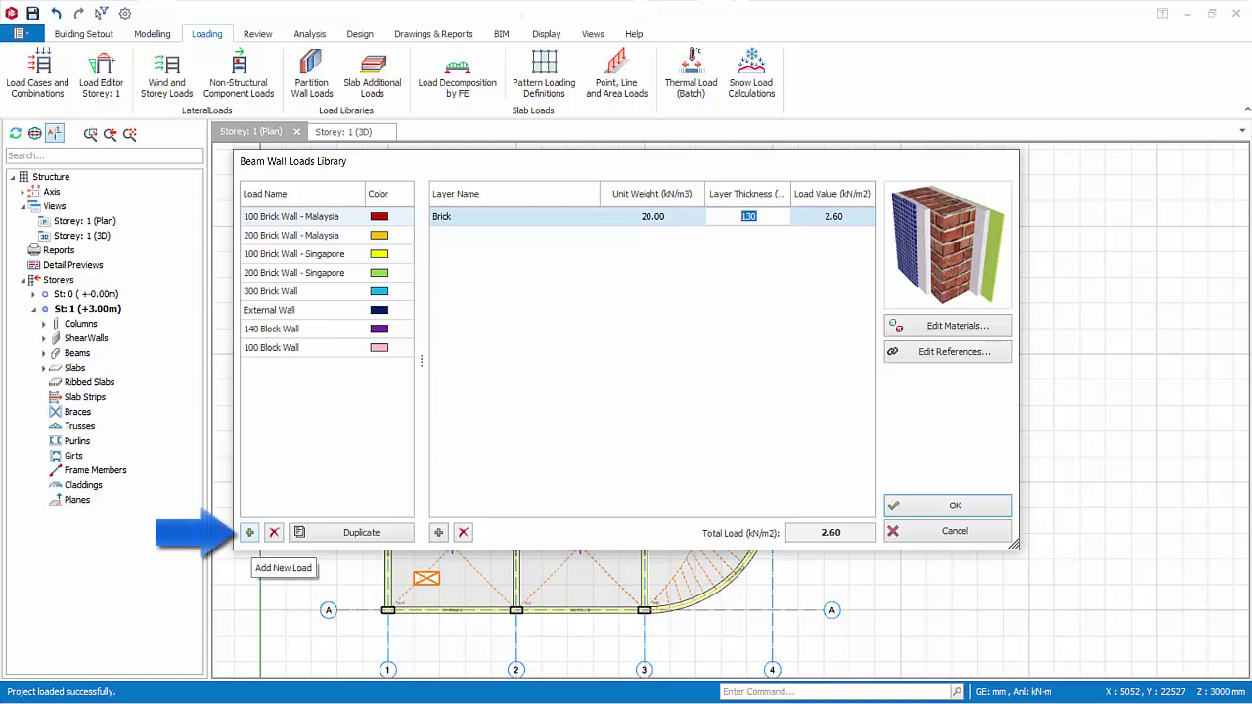
pyautogui.click(249, 532)
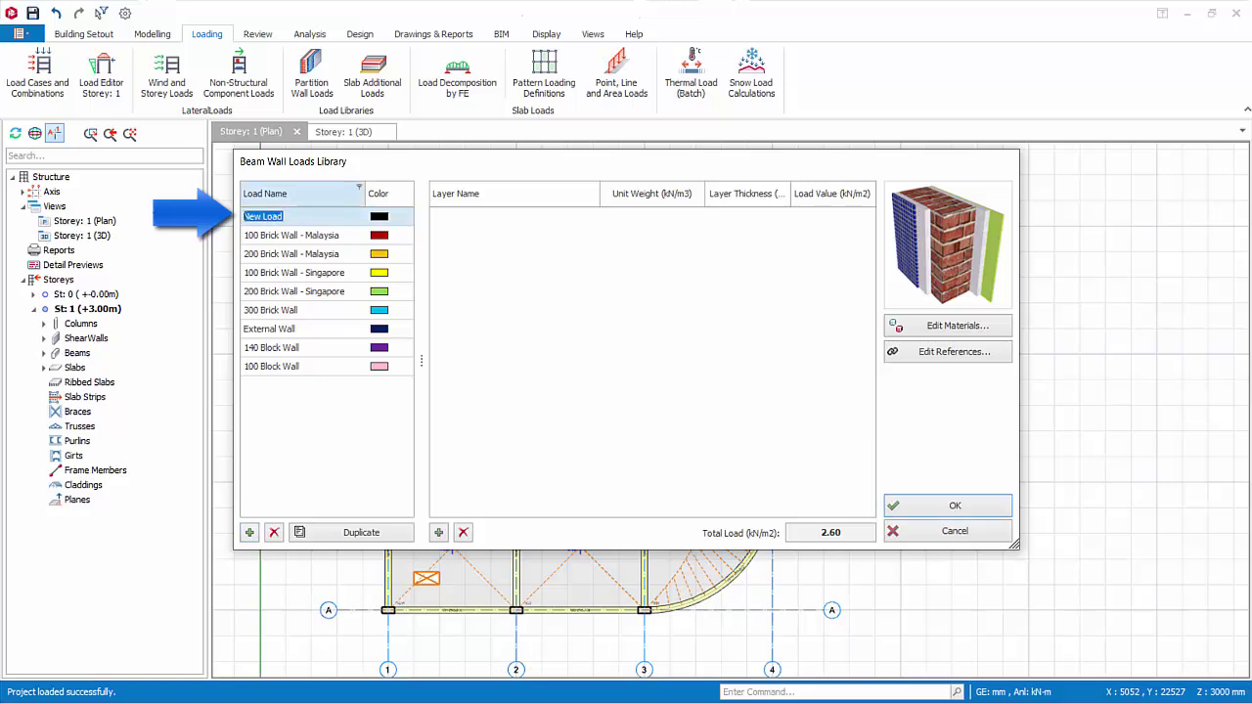
pyautogui.write('30mm ')
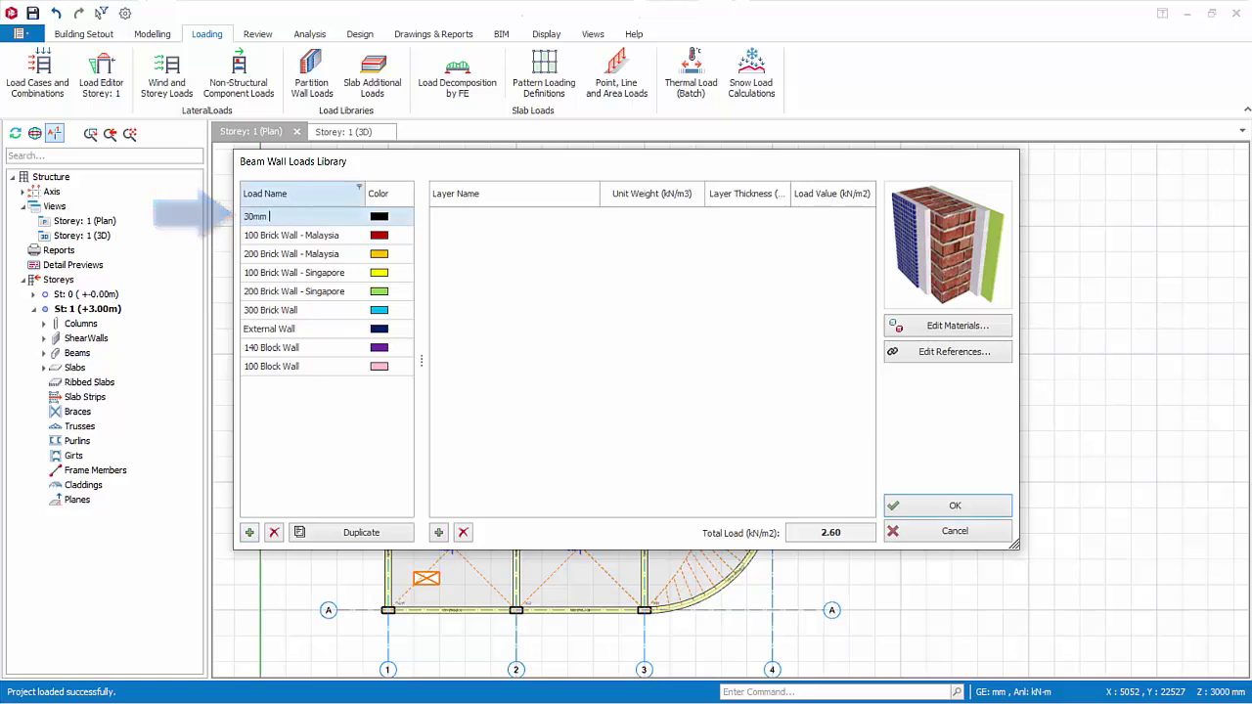
pyautogui.write('Glass')
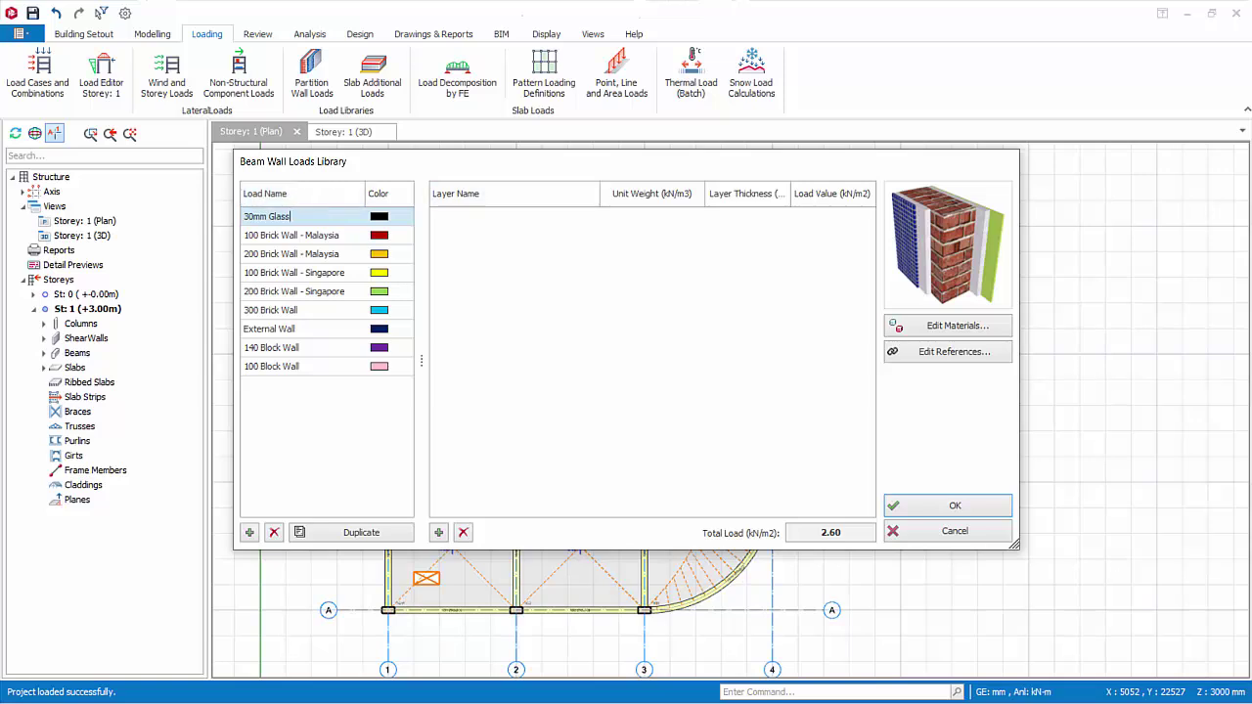
pyautogui.click(380, 216)
pyautogui.scroll(-1, 469, 342)
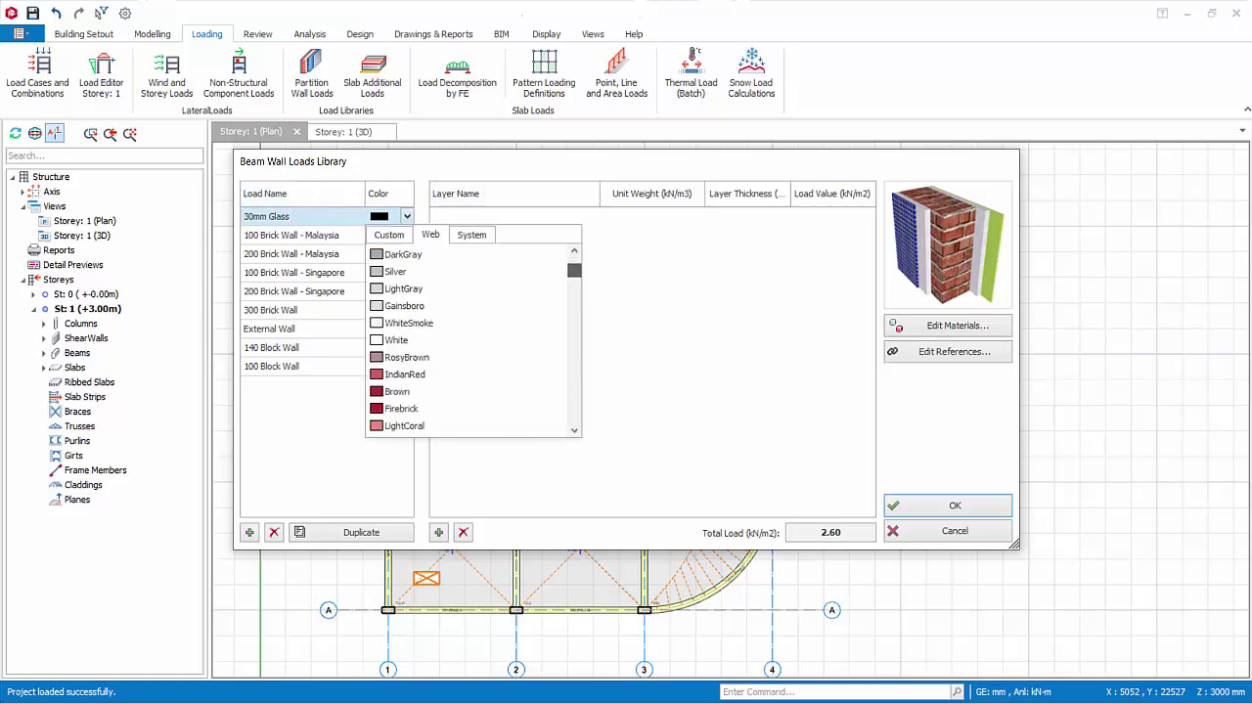
pyautogui.scroll(-2, 469, 342)
pyautogui.click(406, 255)
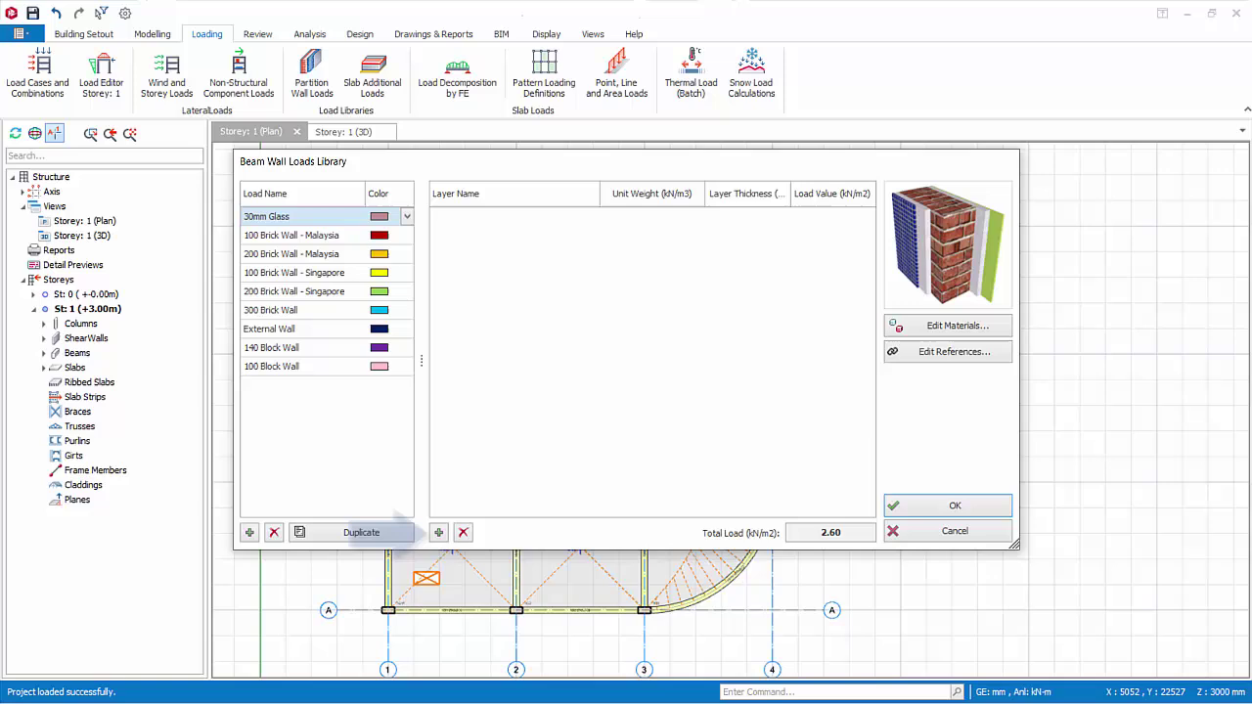
# - Give the 30mm Glass load one Glass layer 30 mm thick, totalling 2.40 kN/m2
pyautogui.click(438, 532)
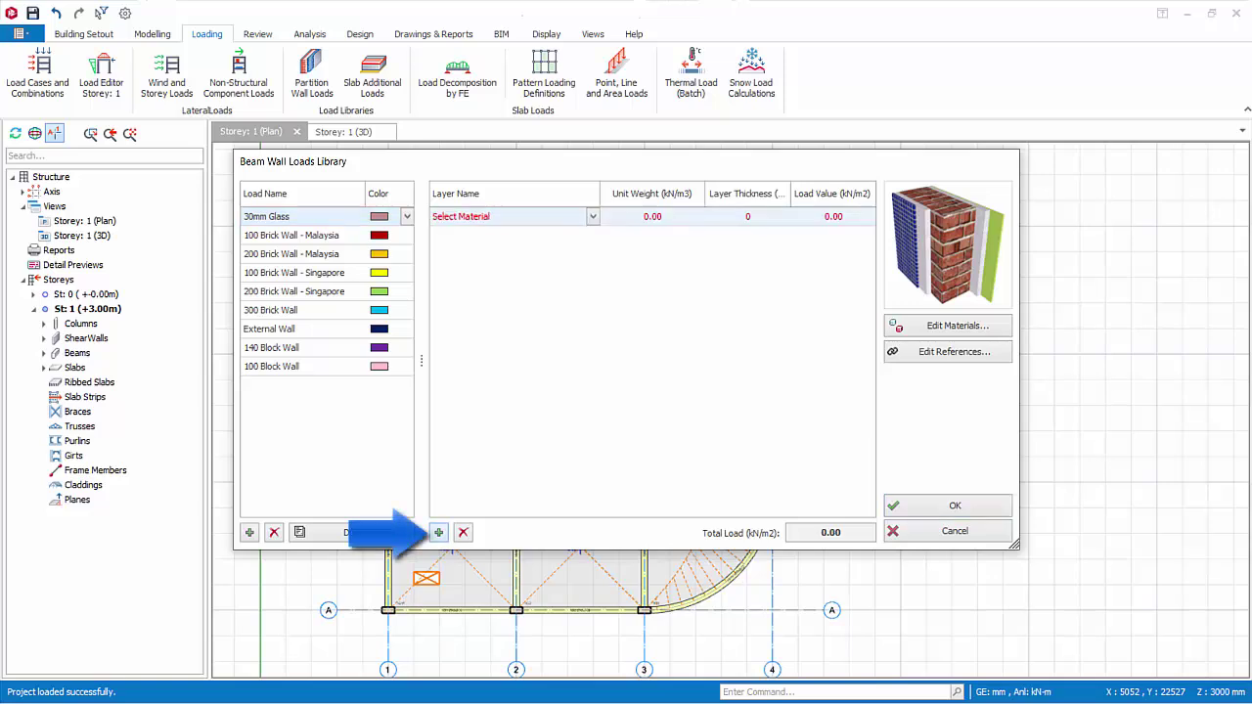
pyautogui.hotkey('alt', 'Down')
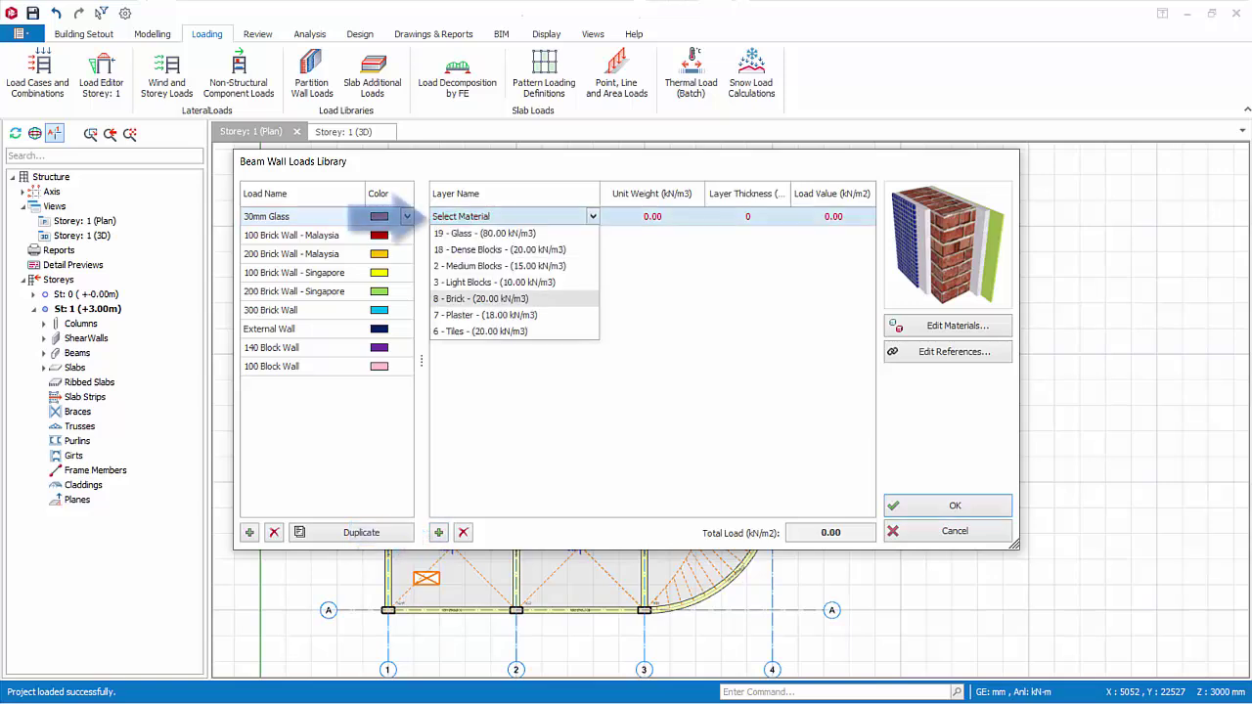
pyautogui.press('Up')
pyautogui.press('Return')
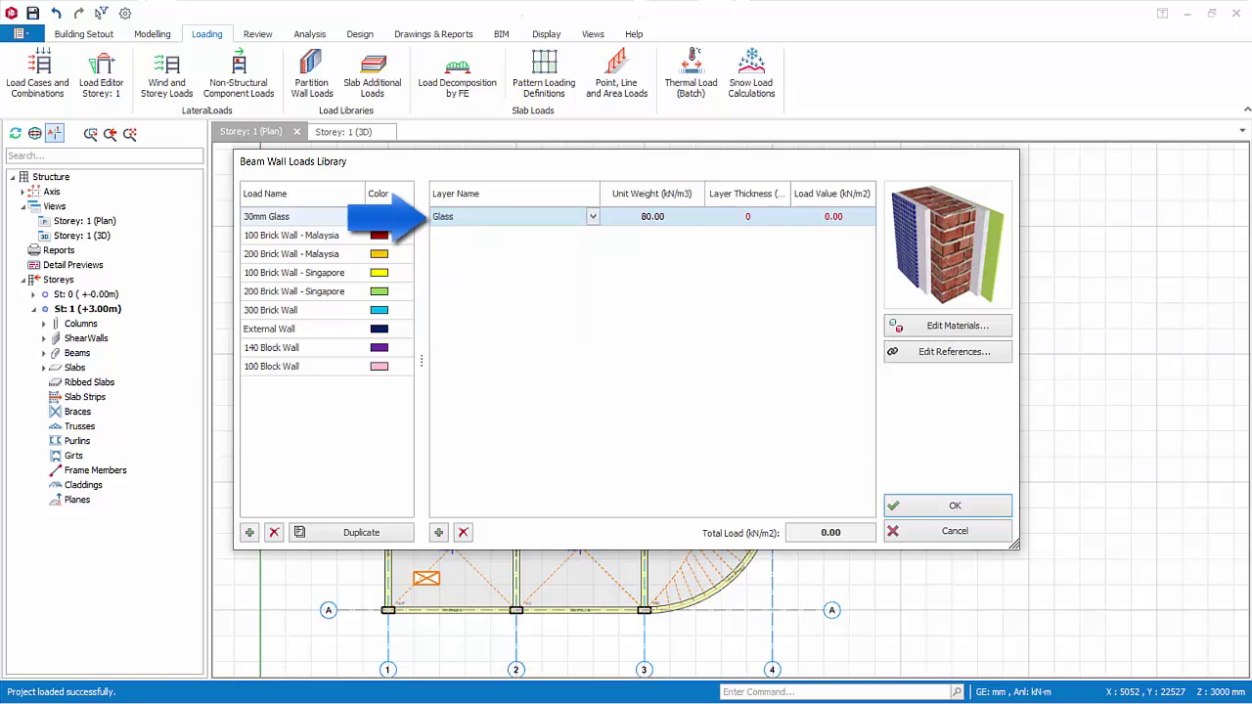
pyautogui.press('Tab')
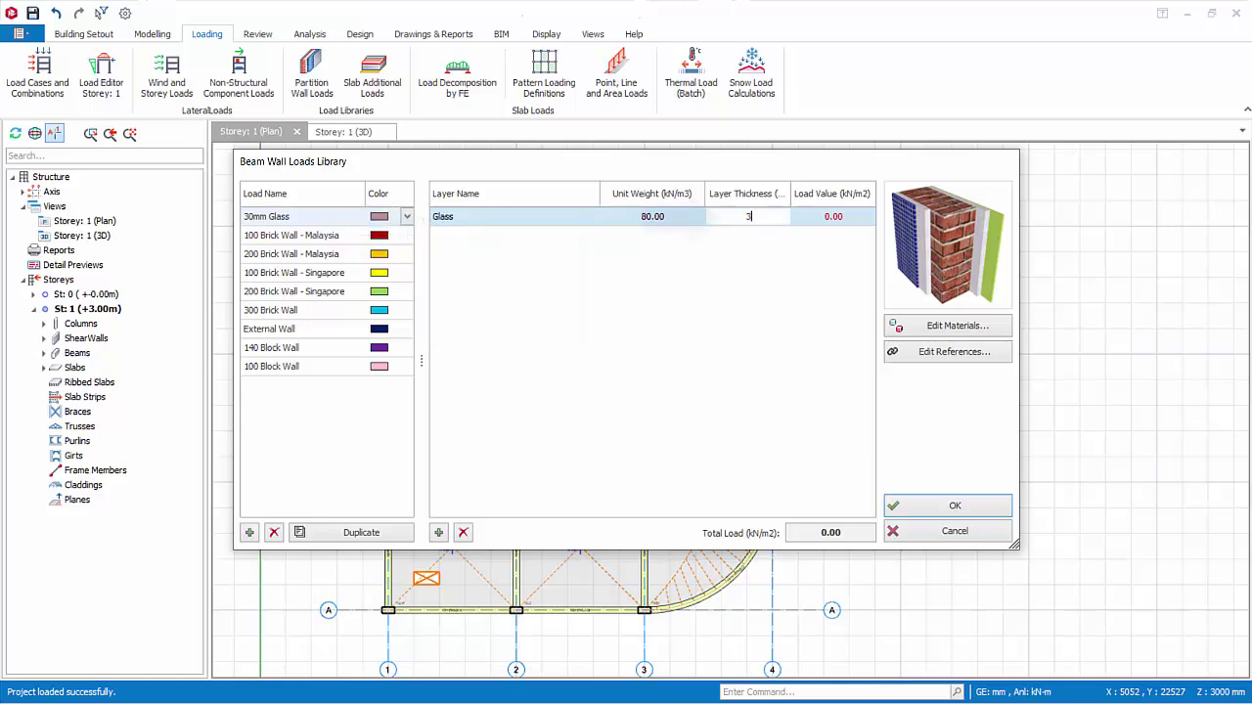
pyautogui.write('30')
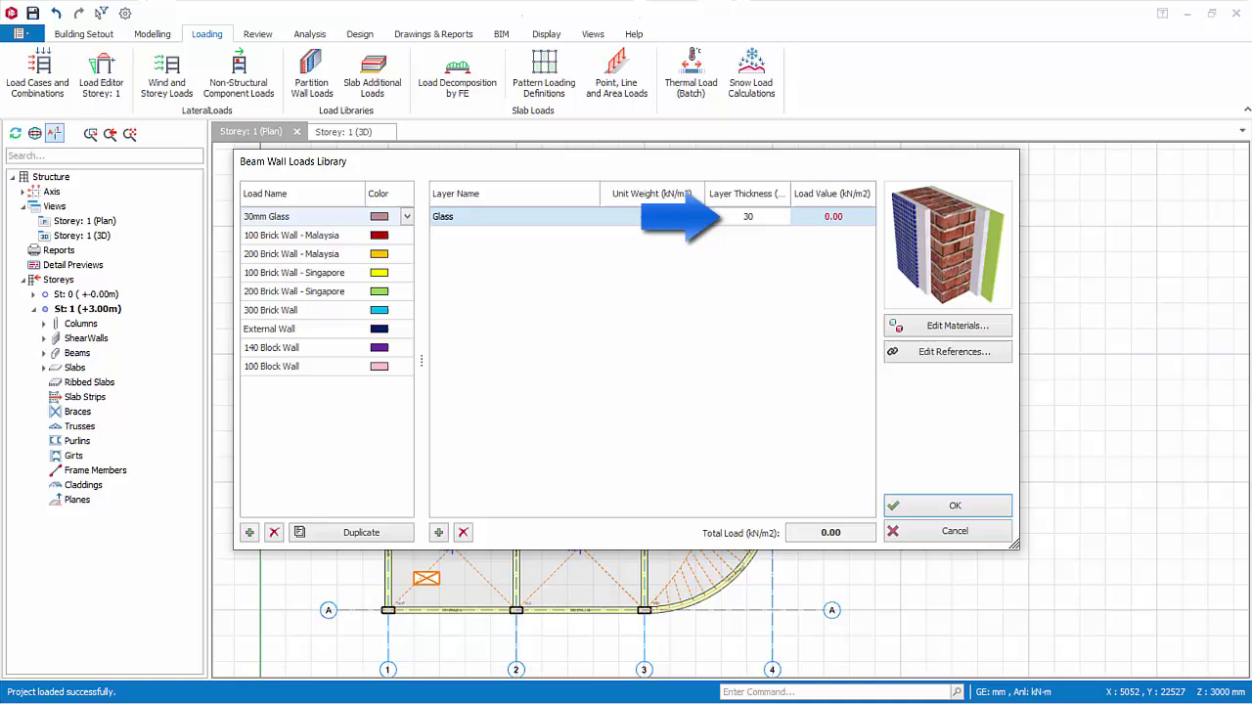
pyautogui.press('Return')
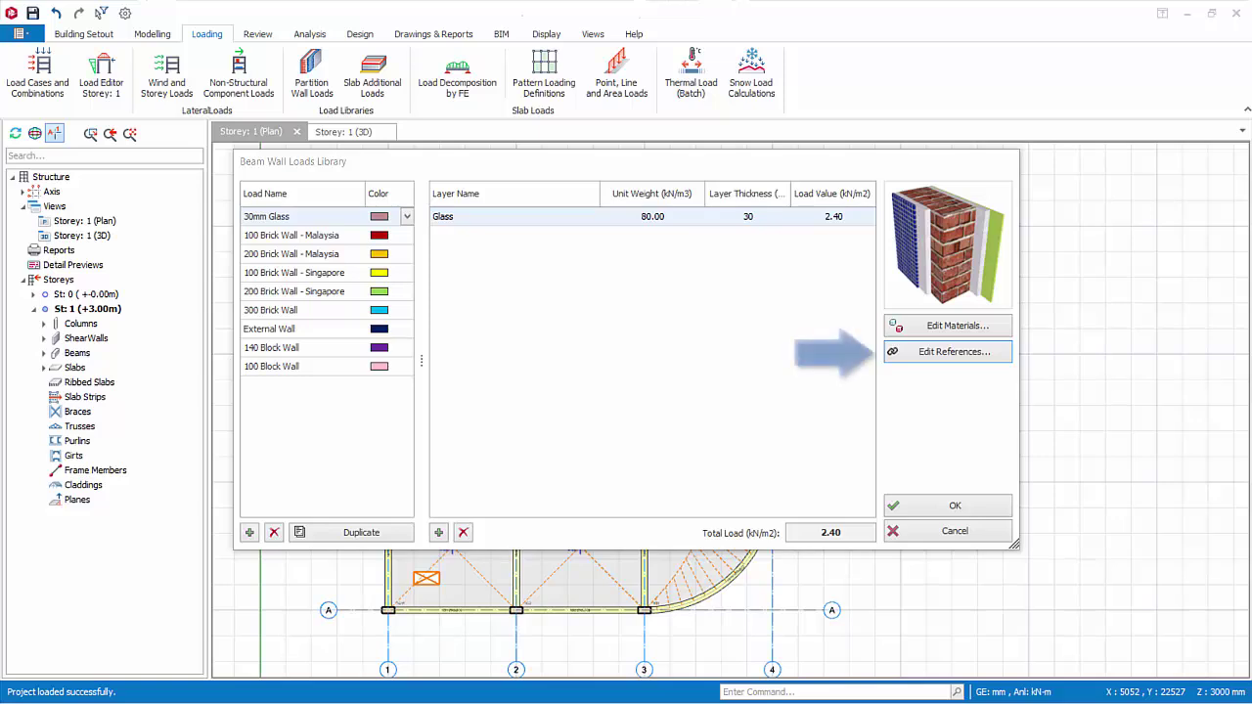
# - Reassign storey 1 beam wall loads from 100 Brick Wall - Malaysia to 100 Block Wall at 1.1 m height
pyautogui.click(915, 358)
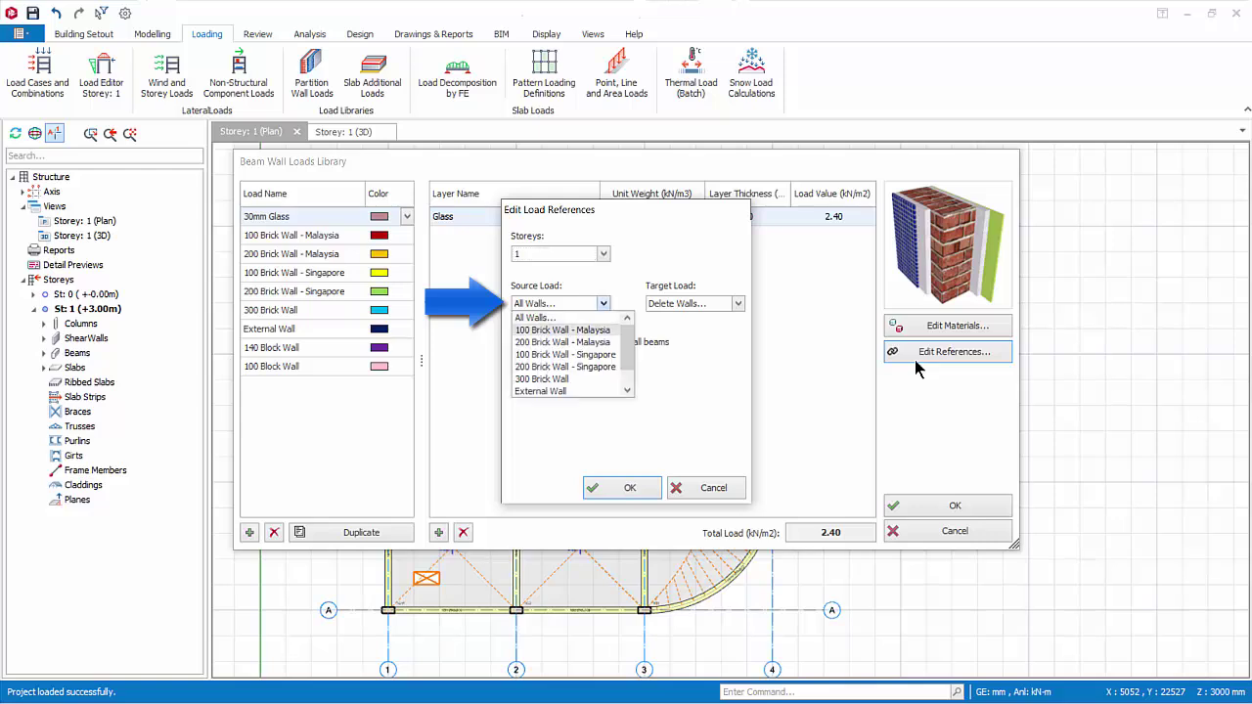
pyautogui.press('Return')
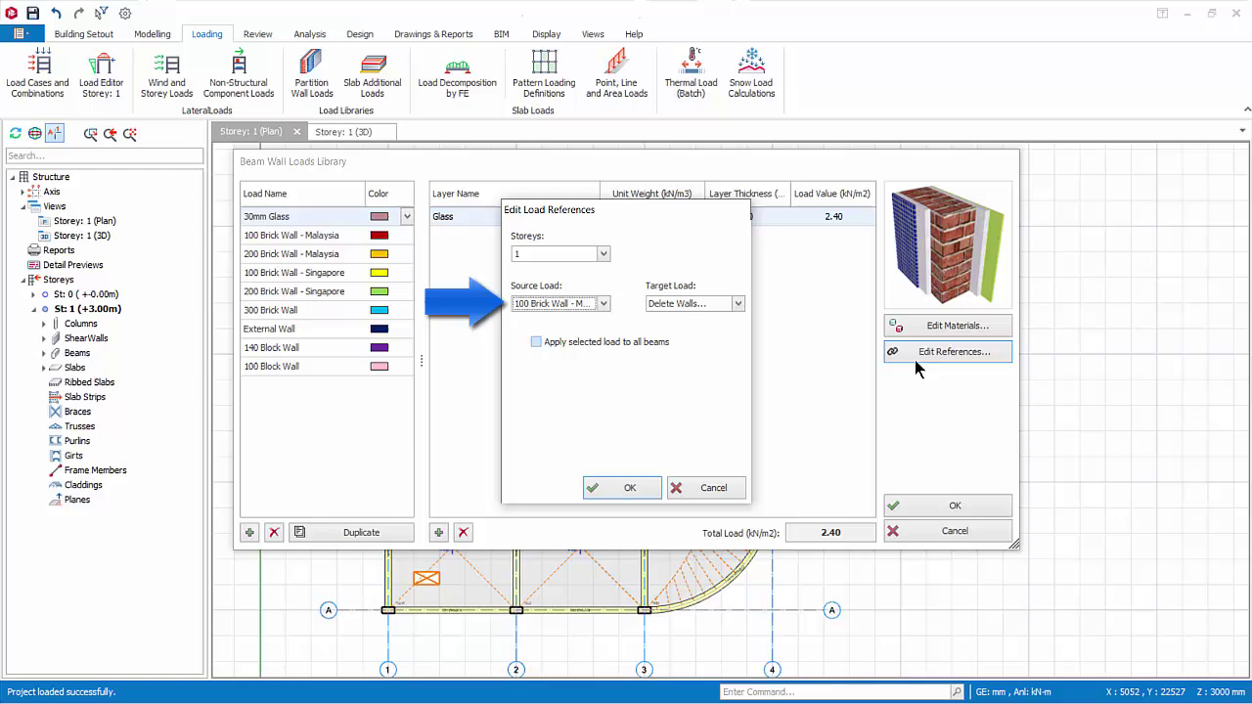
pyautogui.press('Tab')
pyautogui.hotkey('alt', 'Down')
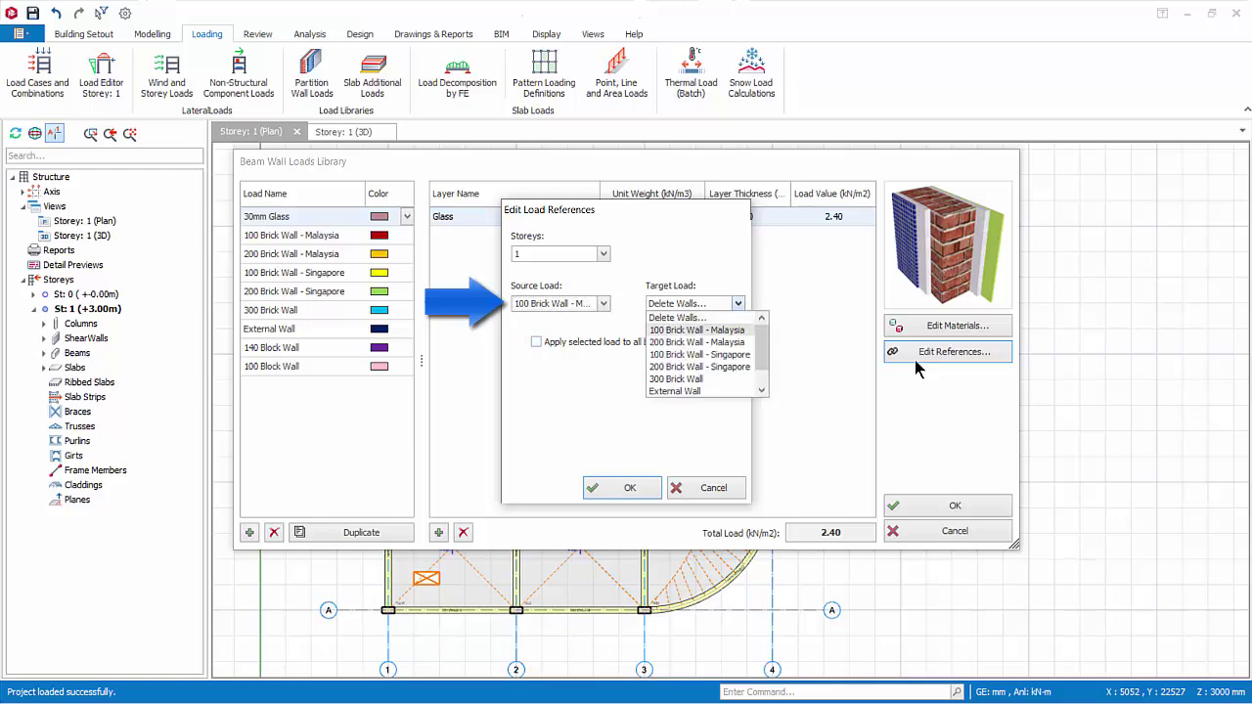
pyautogui.press('Down')
pyautogui.press('Down')
pyautogui.press('Down')
pyautogui.press('Down')
pyautogui.press('Down')
pyautogui.press('Down')
pyautogui.press('Return')
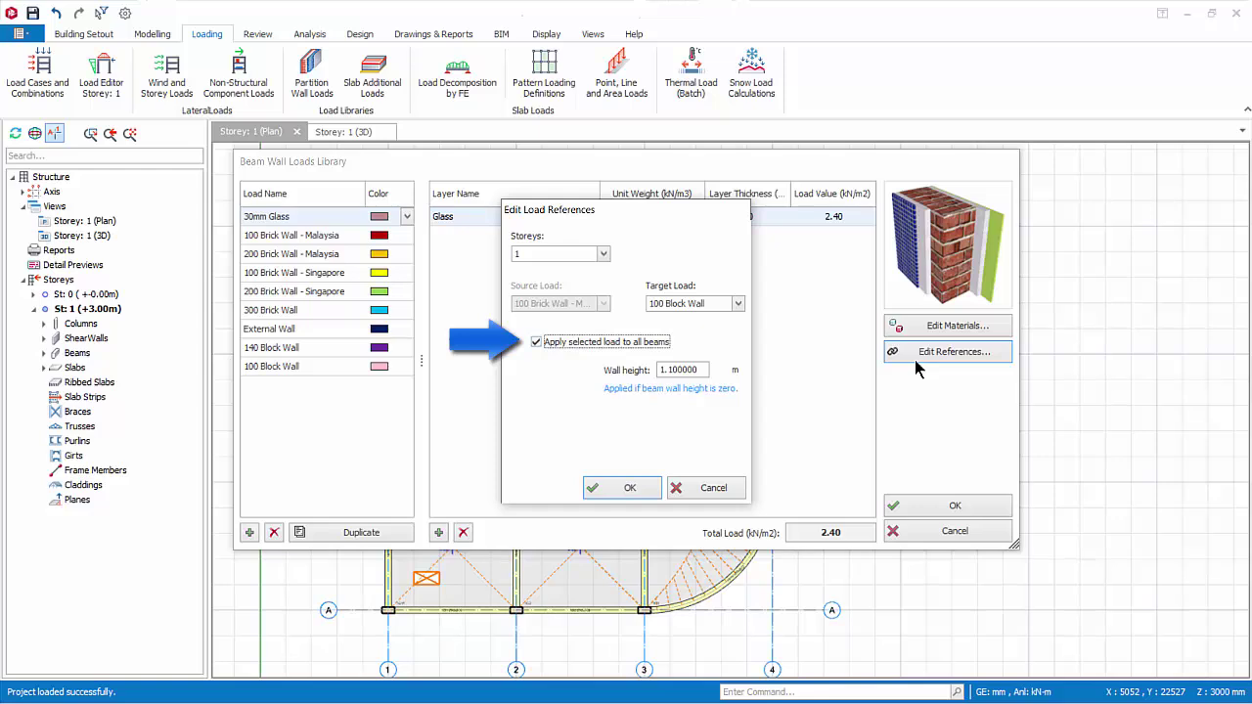
pyautogui.press('Tab')
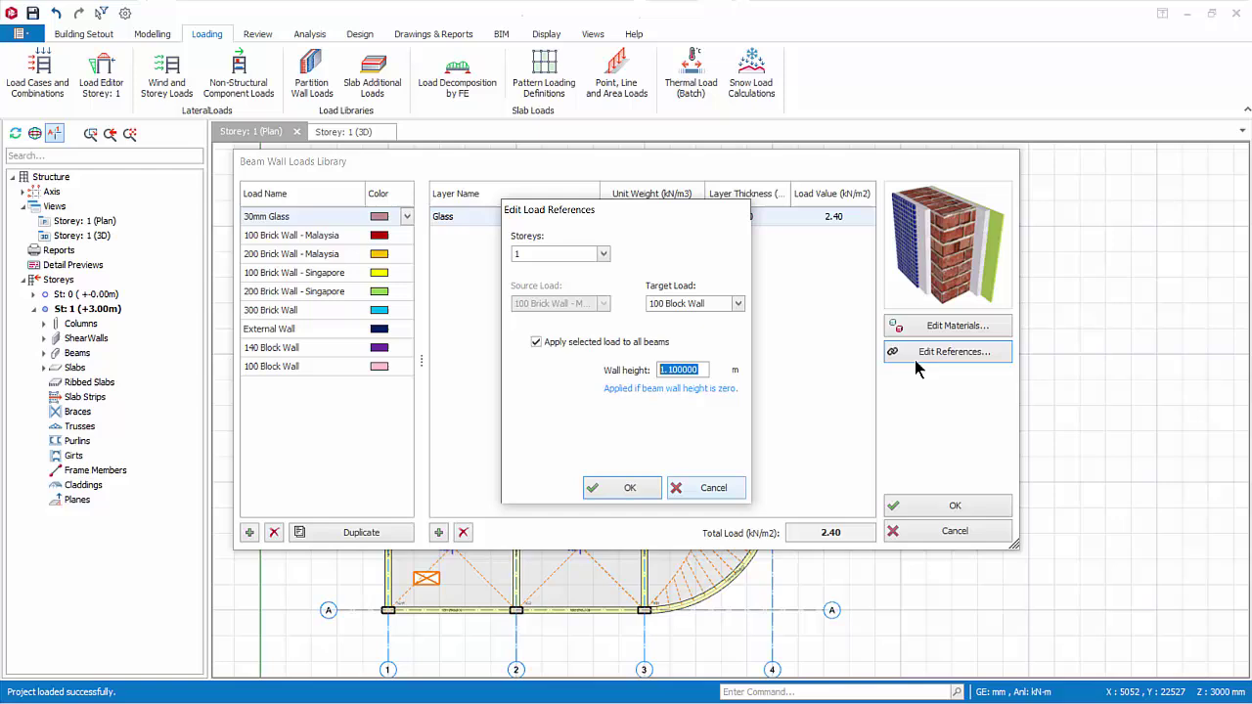
pyautogui.press('Return')
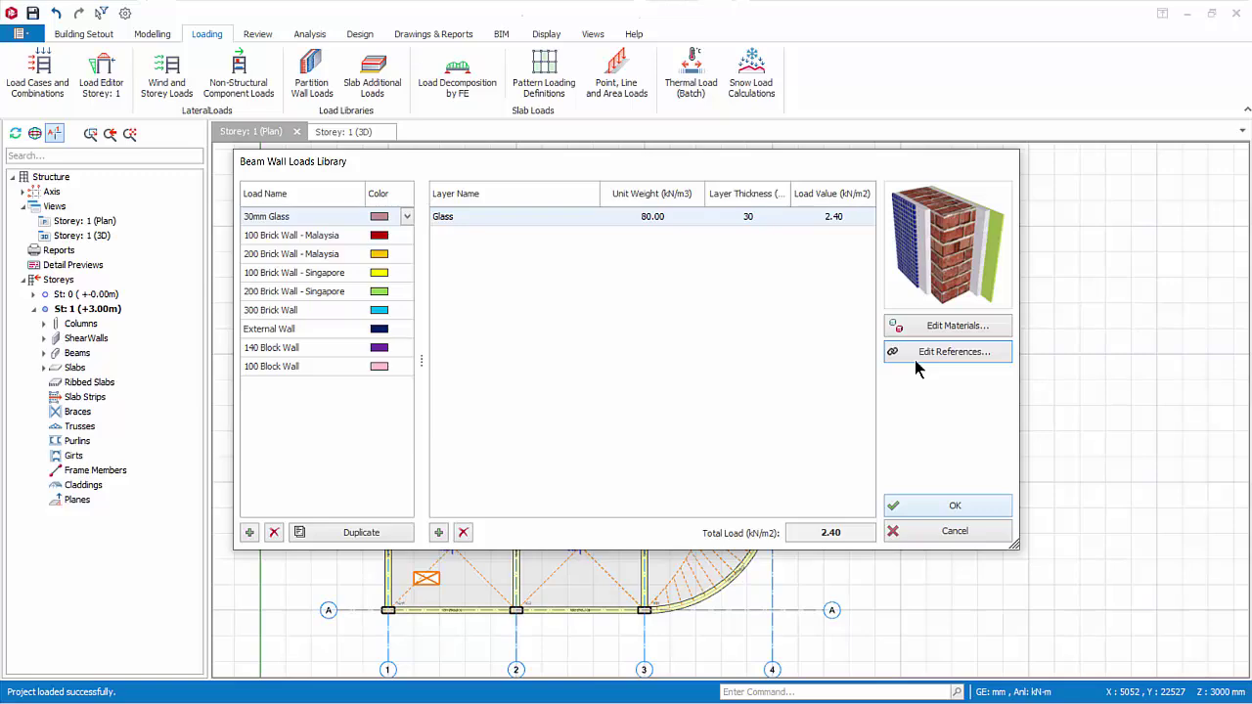
# - Close the library, tile the plan and 3D views vertically, and select beam 1B1 on grid A
pyautogui.press('Return')
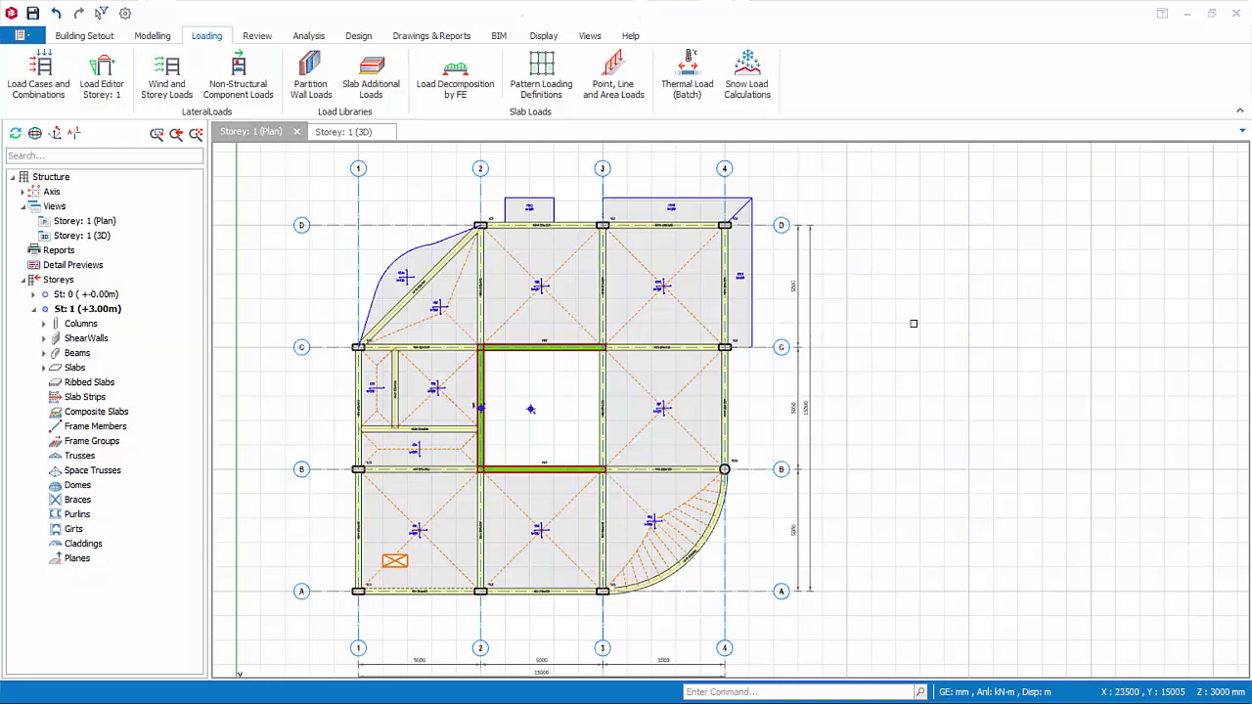
pyautogui.click(591, 36)
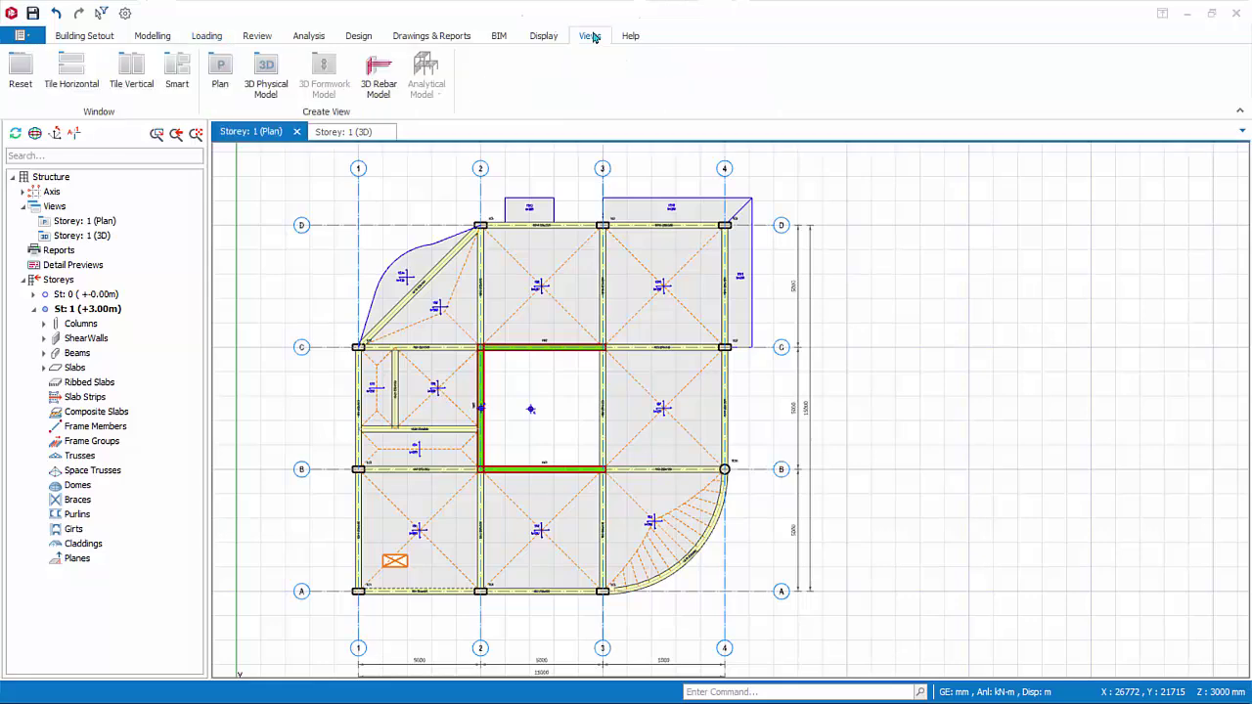
pyautogui.click(130, 86)
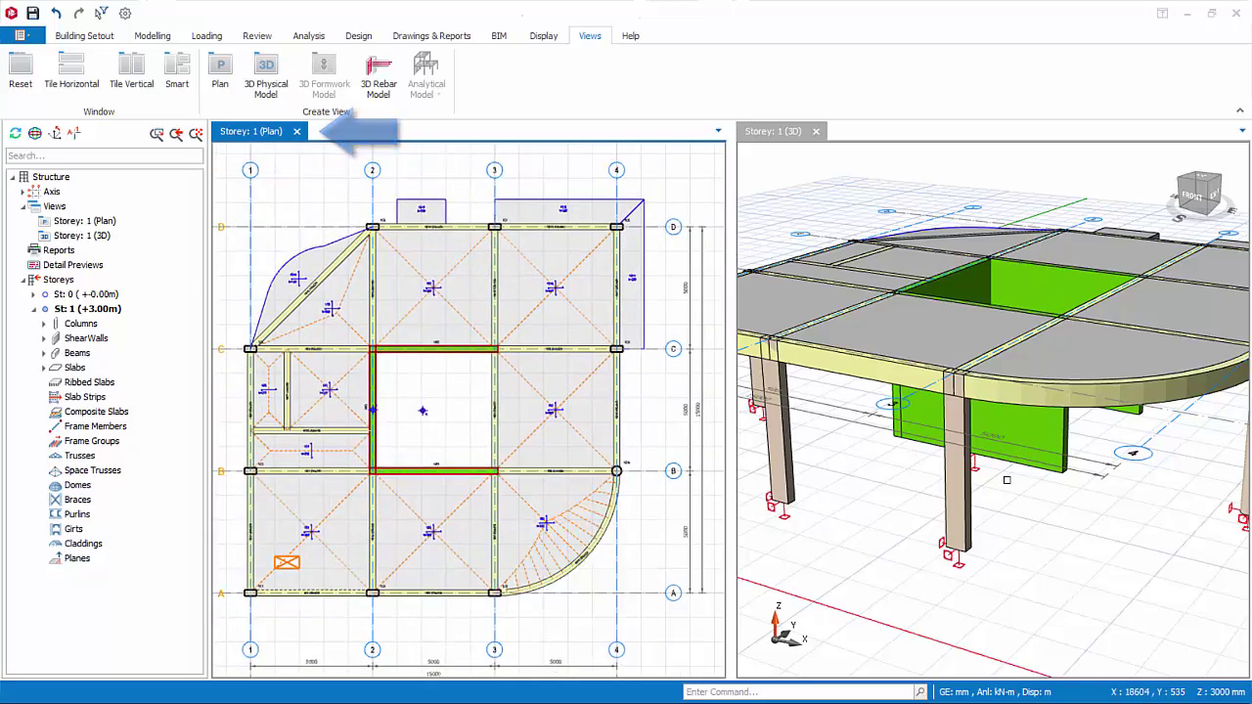
pyautogui.click(309, 593)
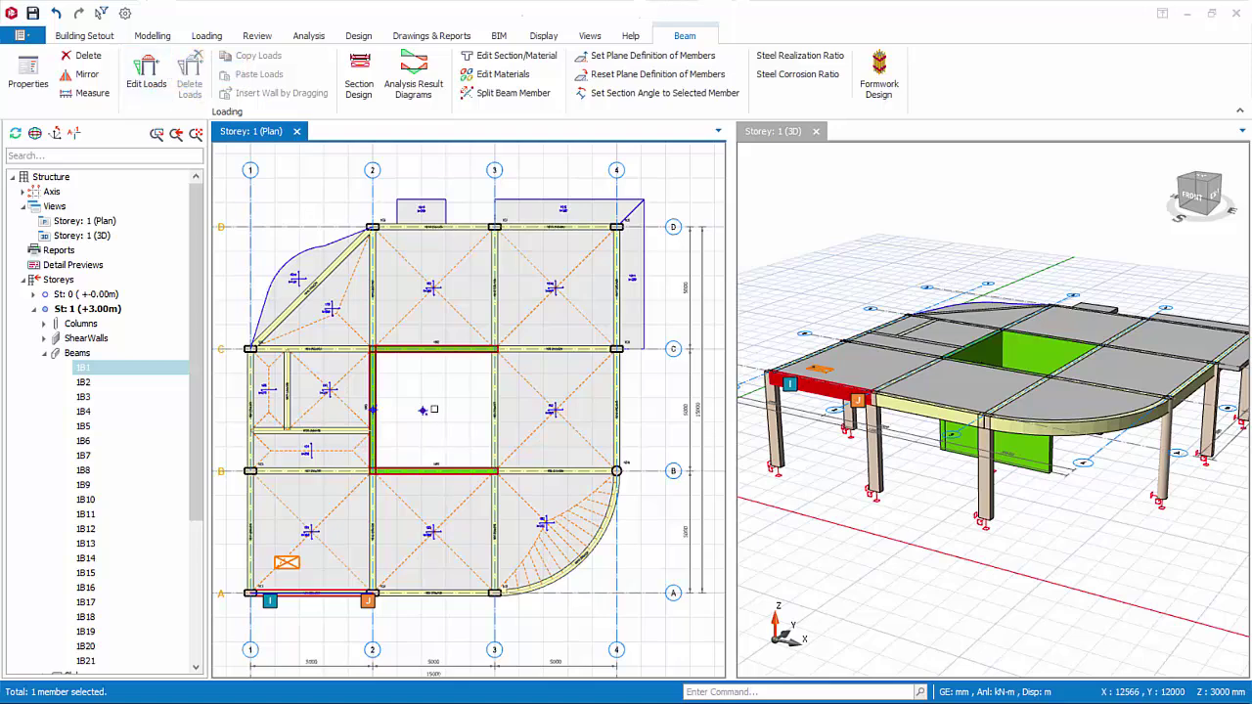
# - Open beam 1B1's load editor full-screen and inspect its G case loads, including self weight
pyautogui.rightClick(437, 414)
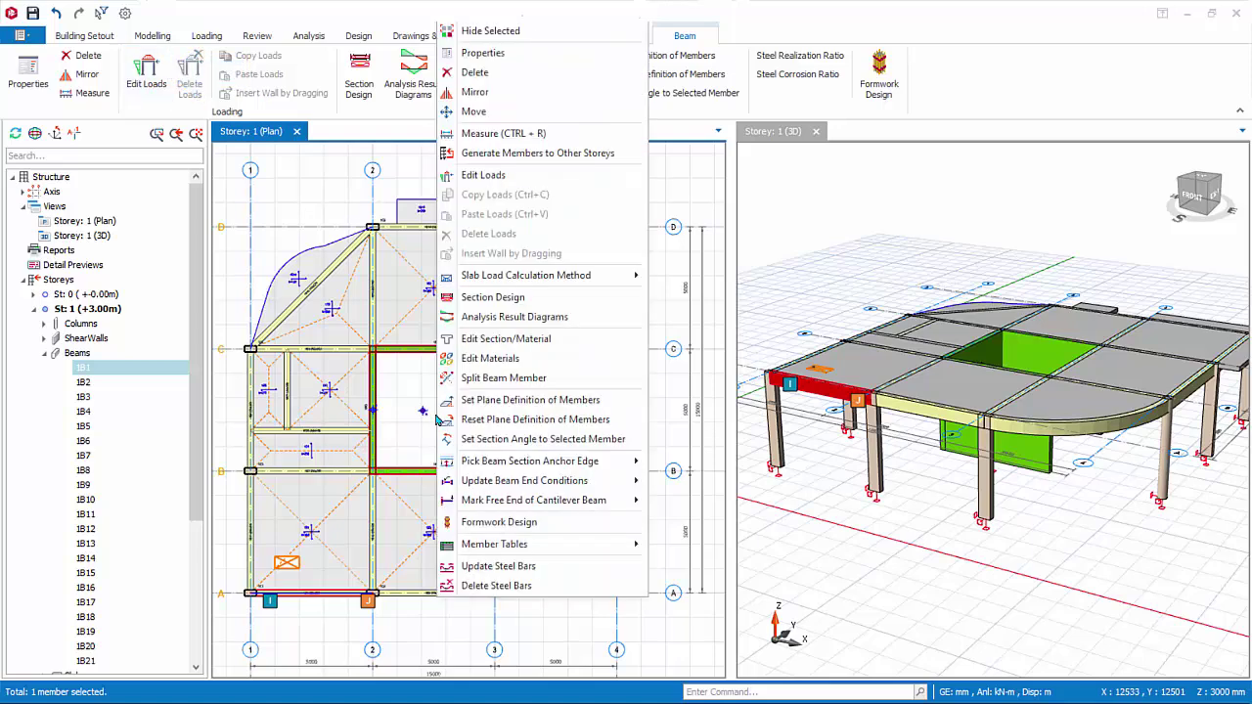
pyautogui.click(493, 177)
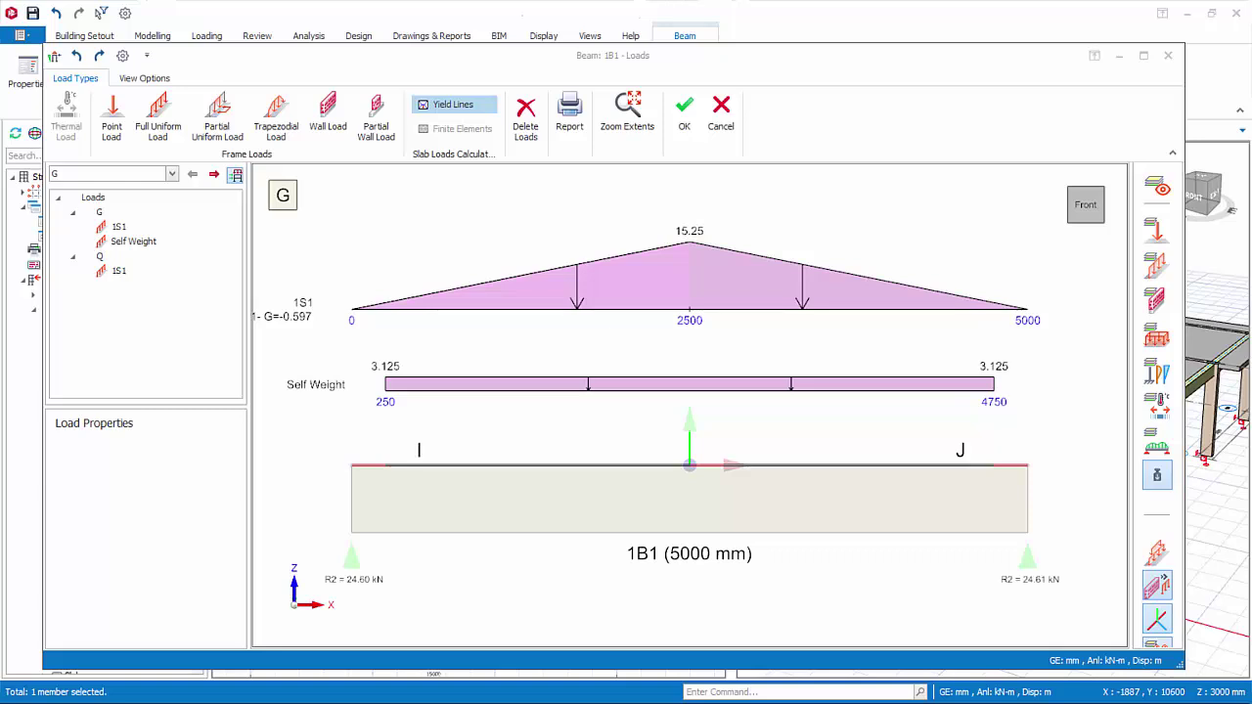
pyautogui.click(1144, 57)
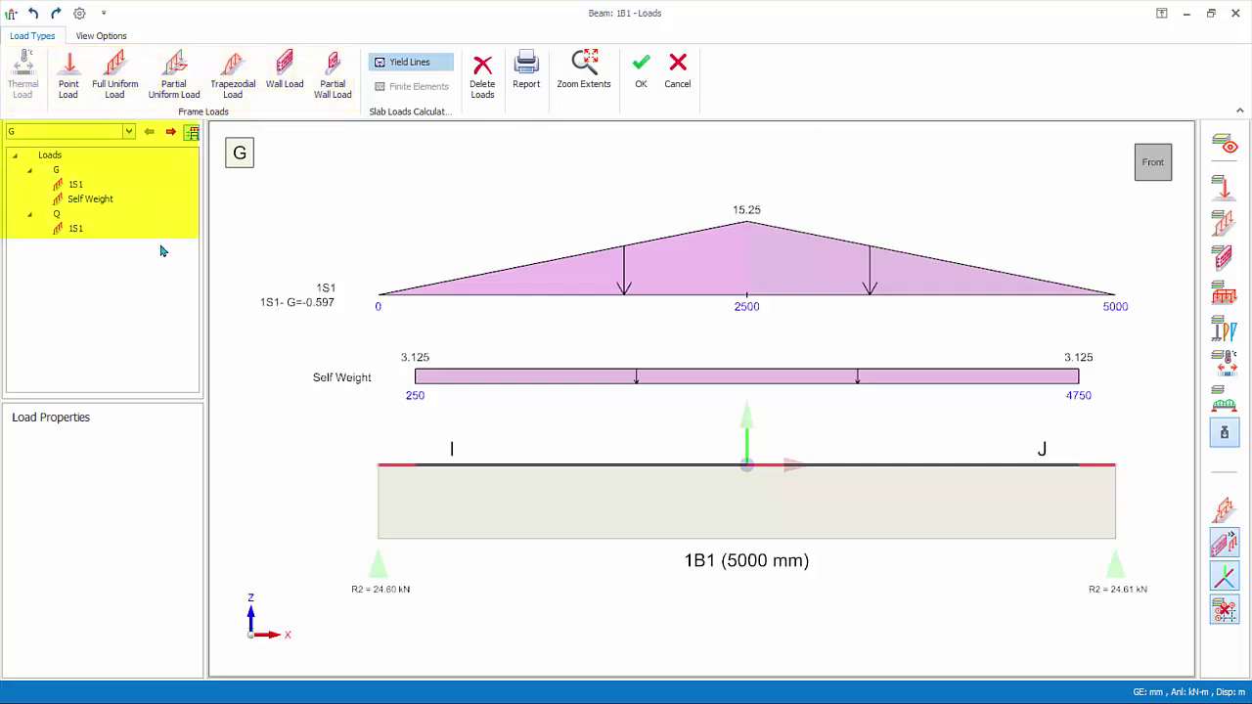
pyautogui.click(126, 134)
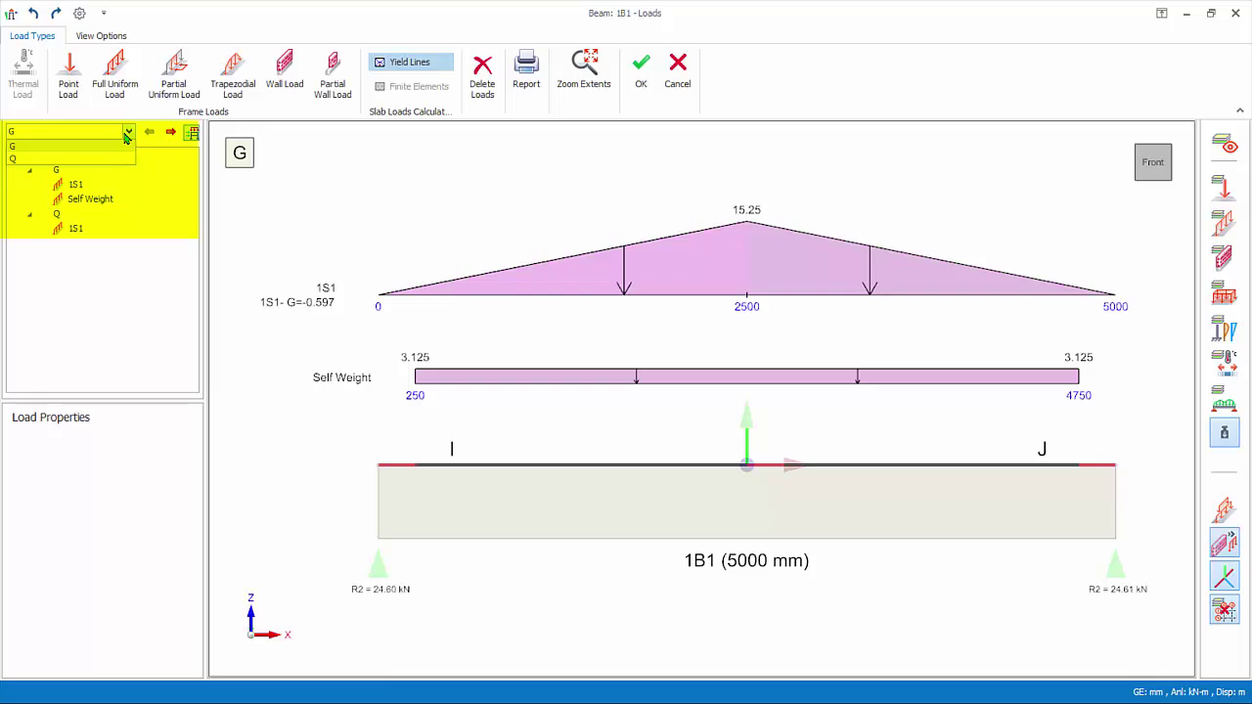
pyautogui.click(126, 135)
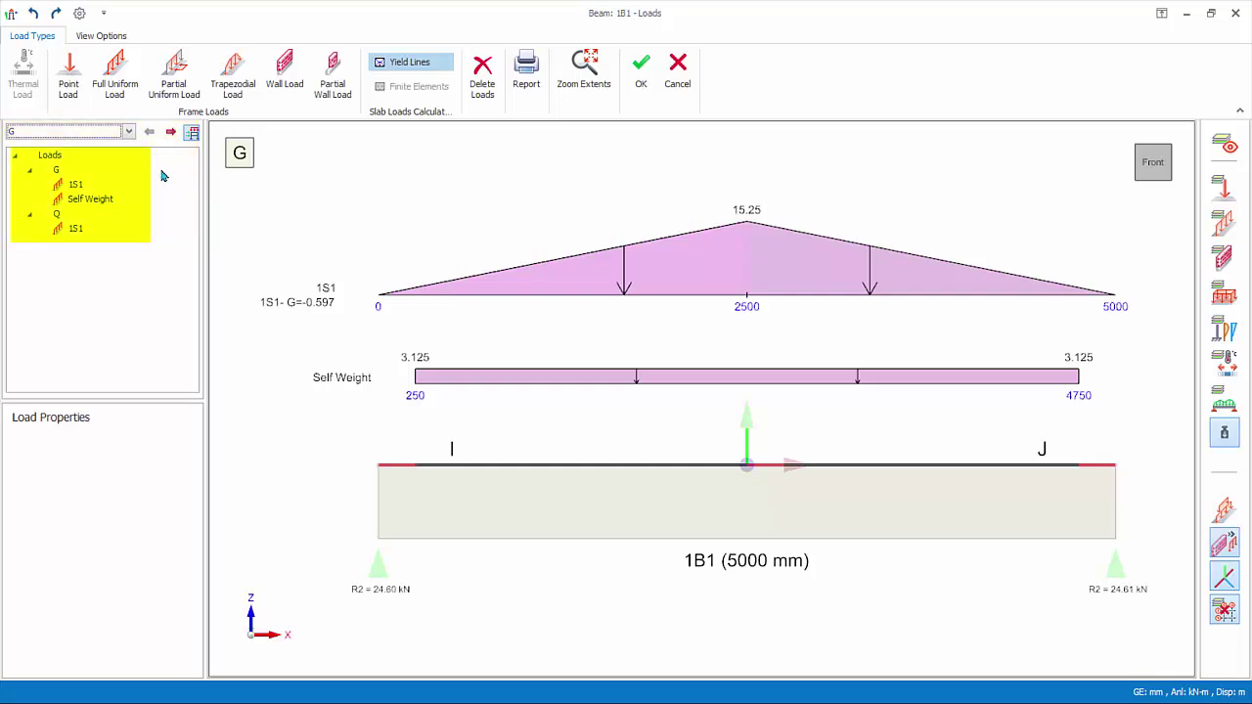
pyautogui.click(99, 202)
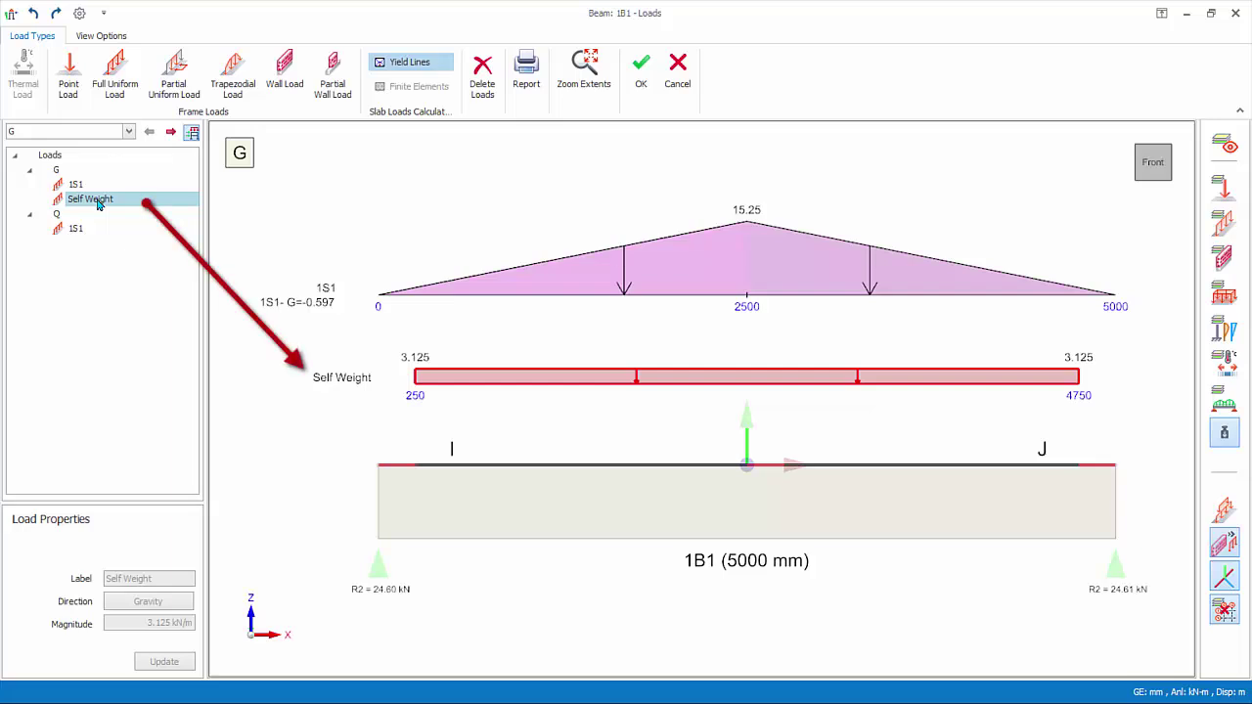
pyautogui.rightClick(99, 204)
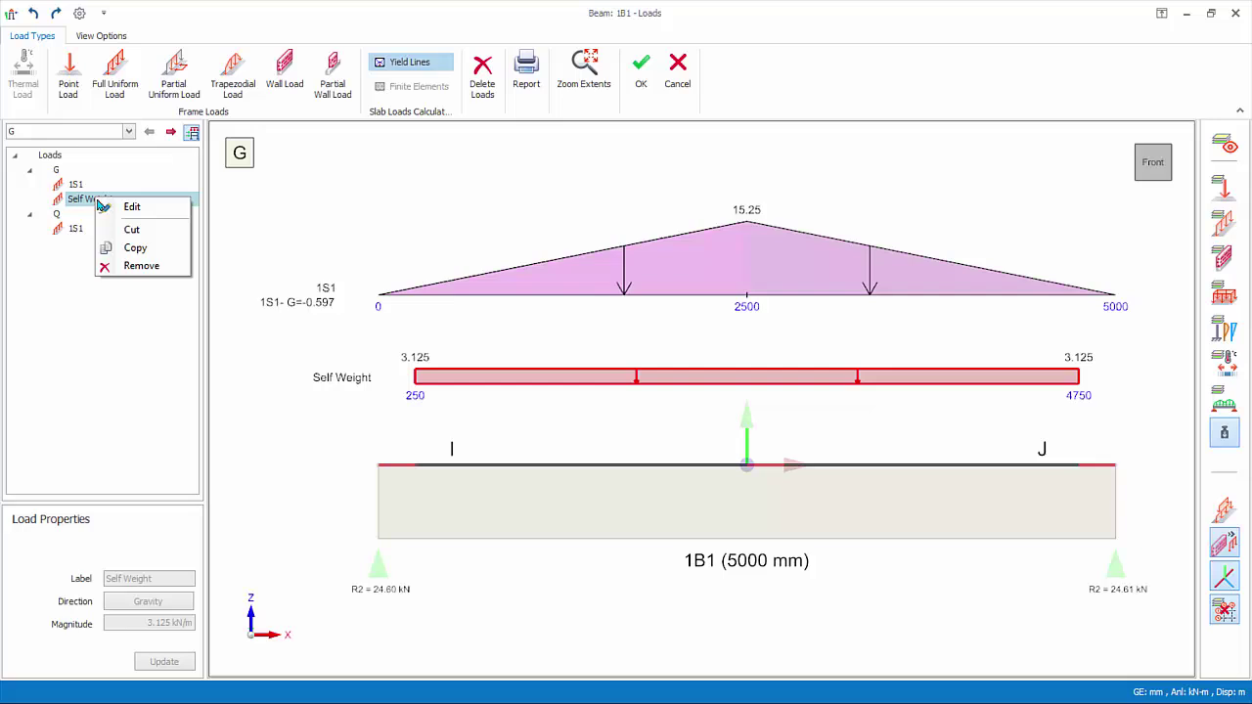
pyautogui.press('Escape')
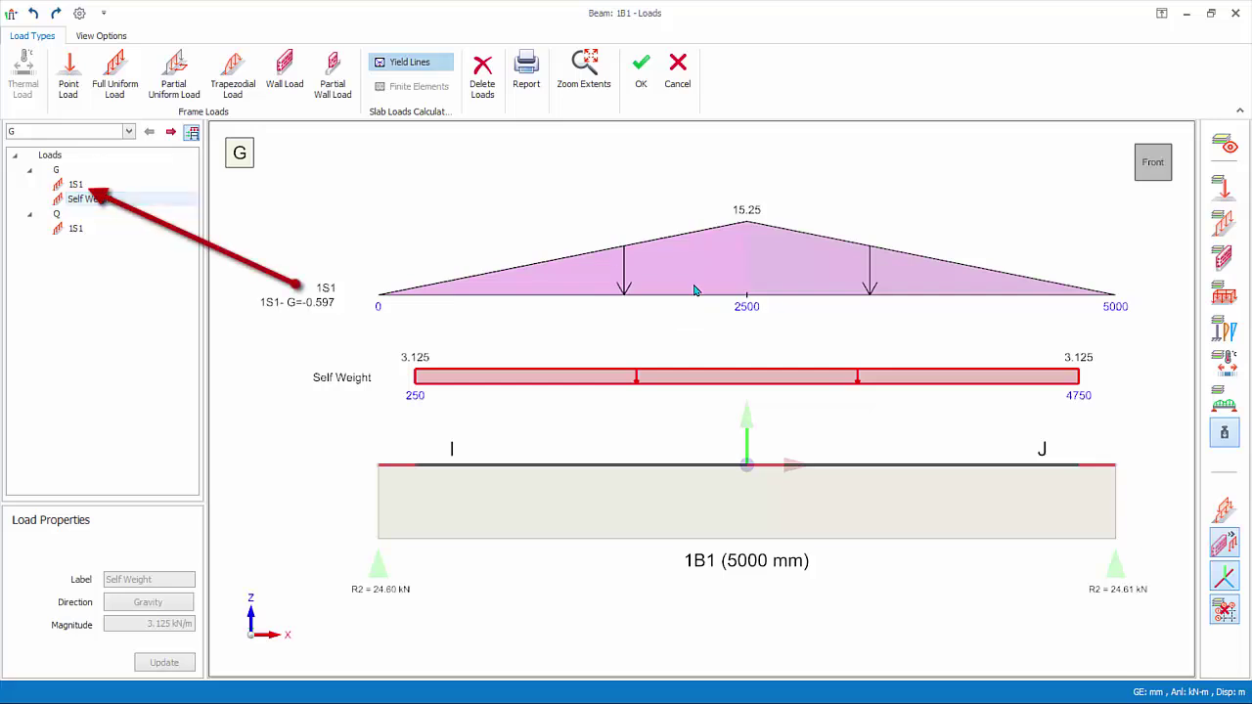
# - Select beam 1B1's triangular 1S1 slab load to show its load property values
pyautogui.click(671, 293)
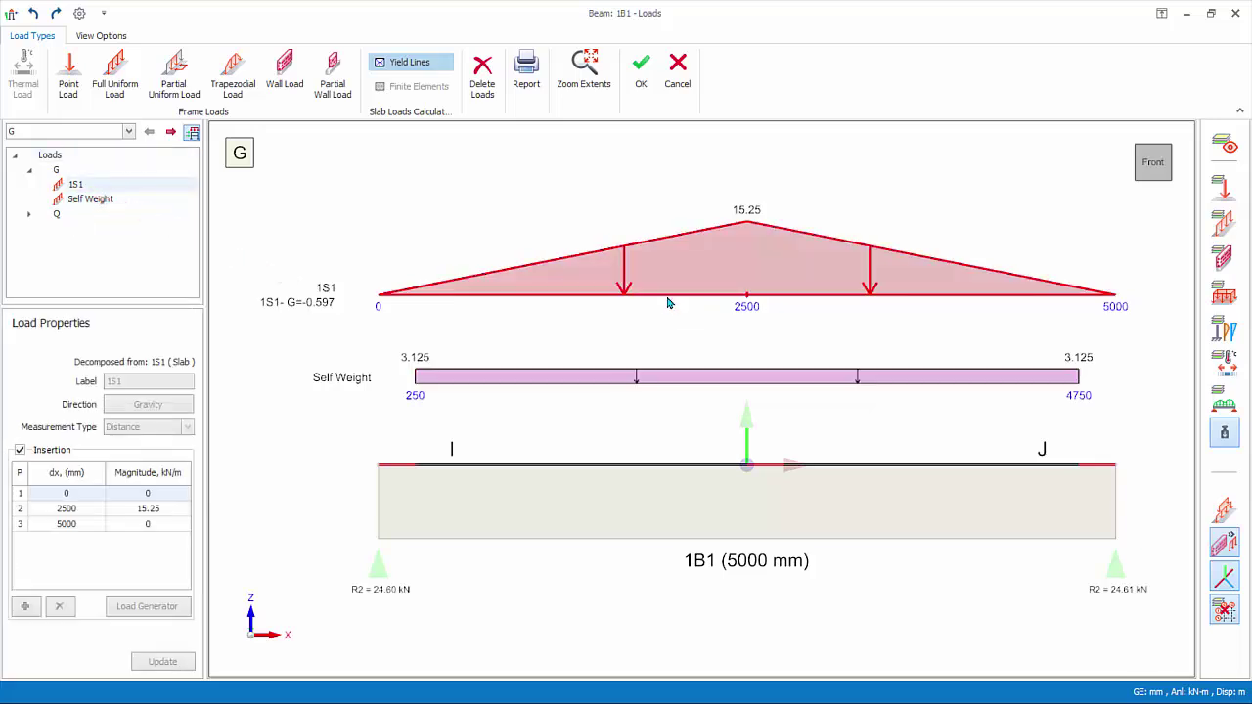
pyautogui.rightClick(662, 286)
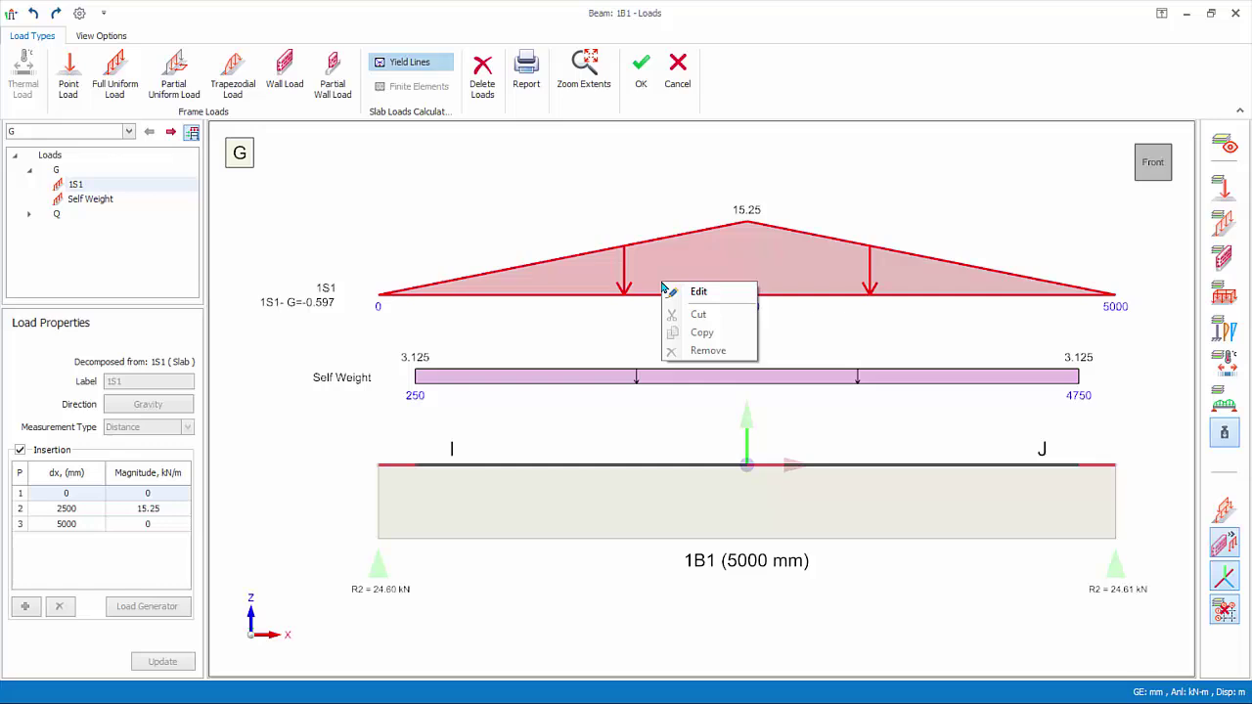
pyautogui.click(594, 318)
pyautogui.click(604, 286)
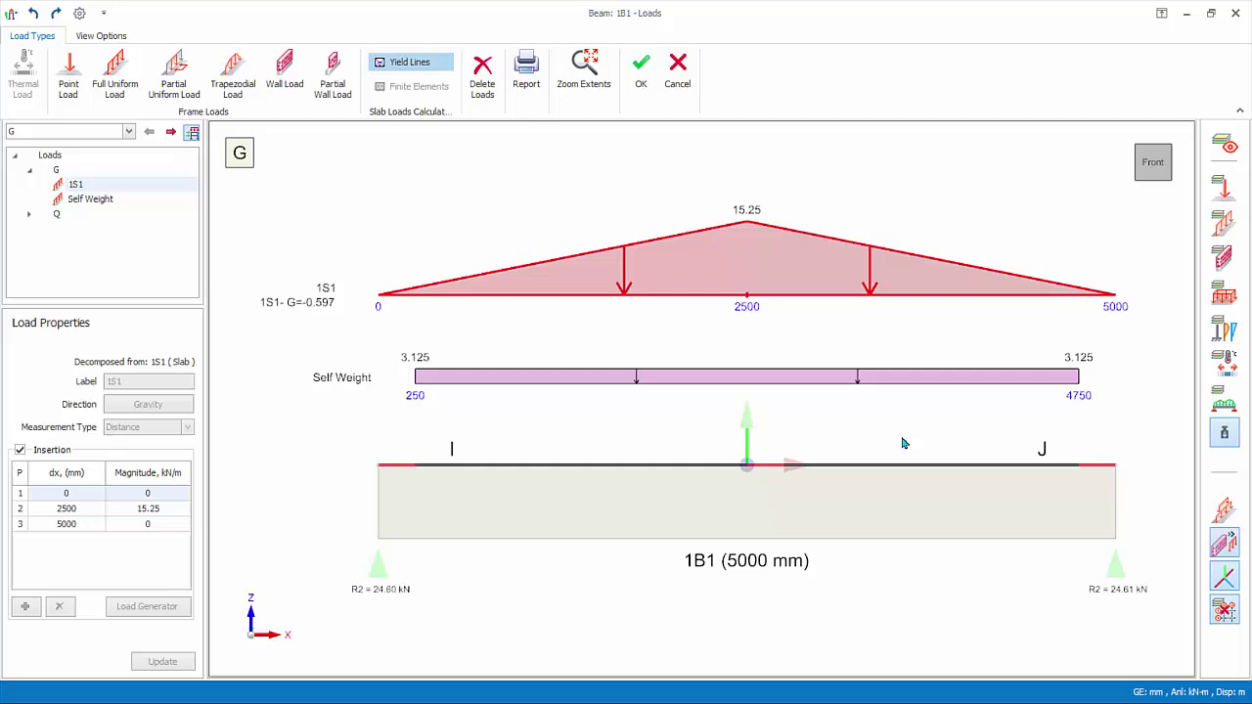
pyautogui.keyDown('shift'); pyautogui.moveTo(904, 443); pyautogui.dragTo(783, 487, button='middle'); pyautogui.keyUp('shift')
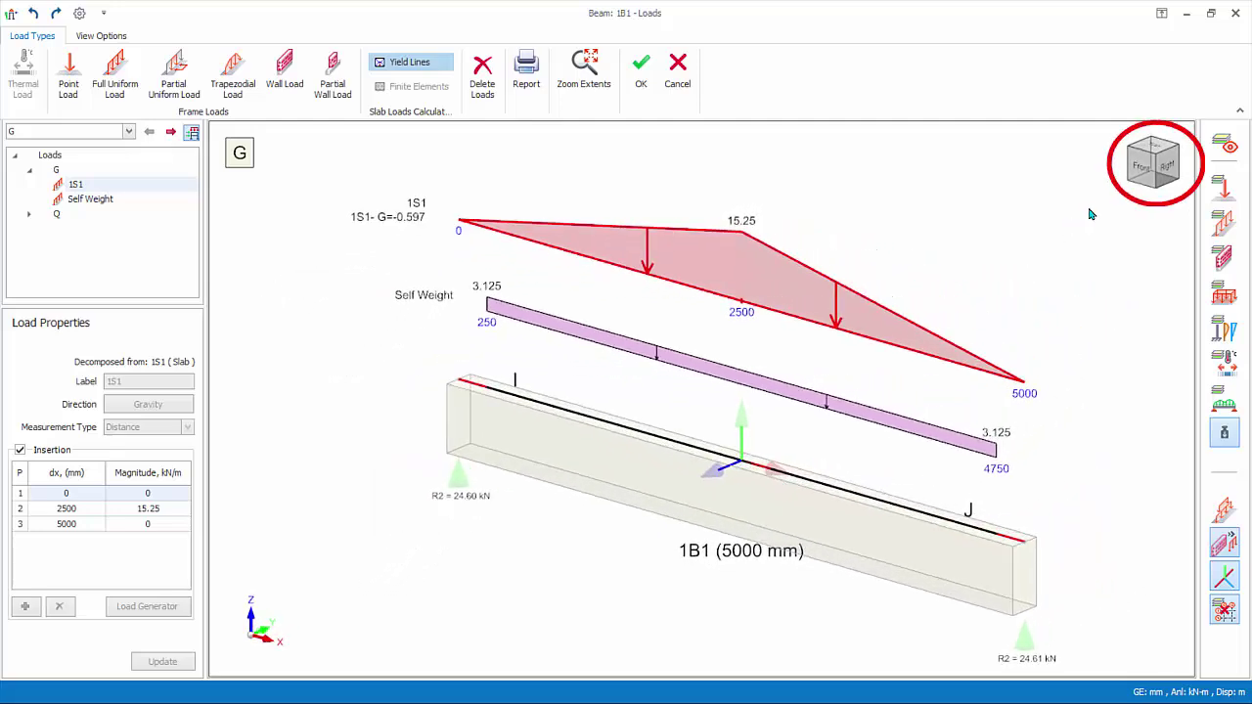
pyautogui.click(1160, 157)
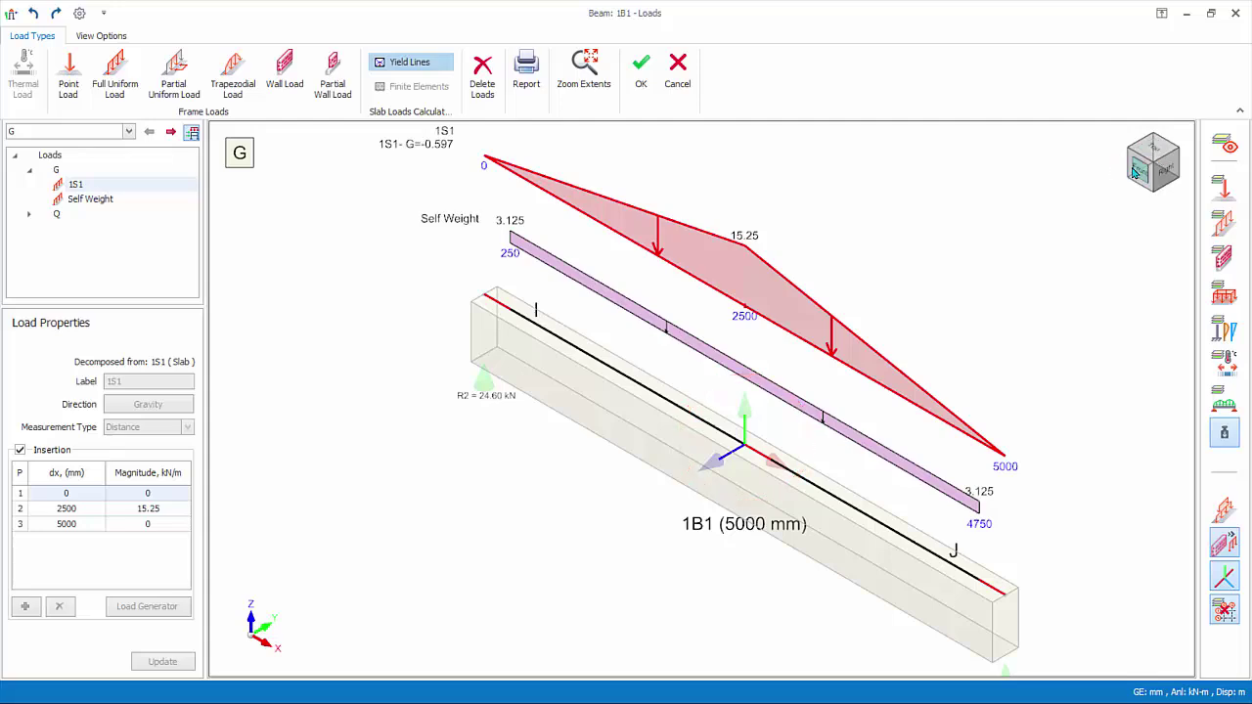
pyautogui.click(1134, 171)
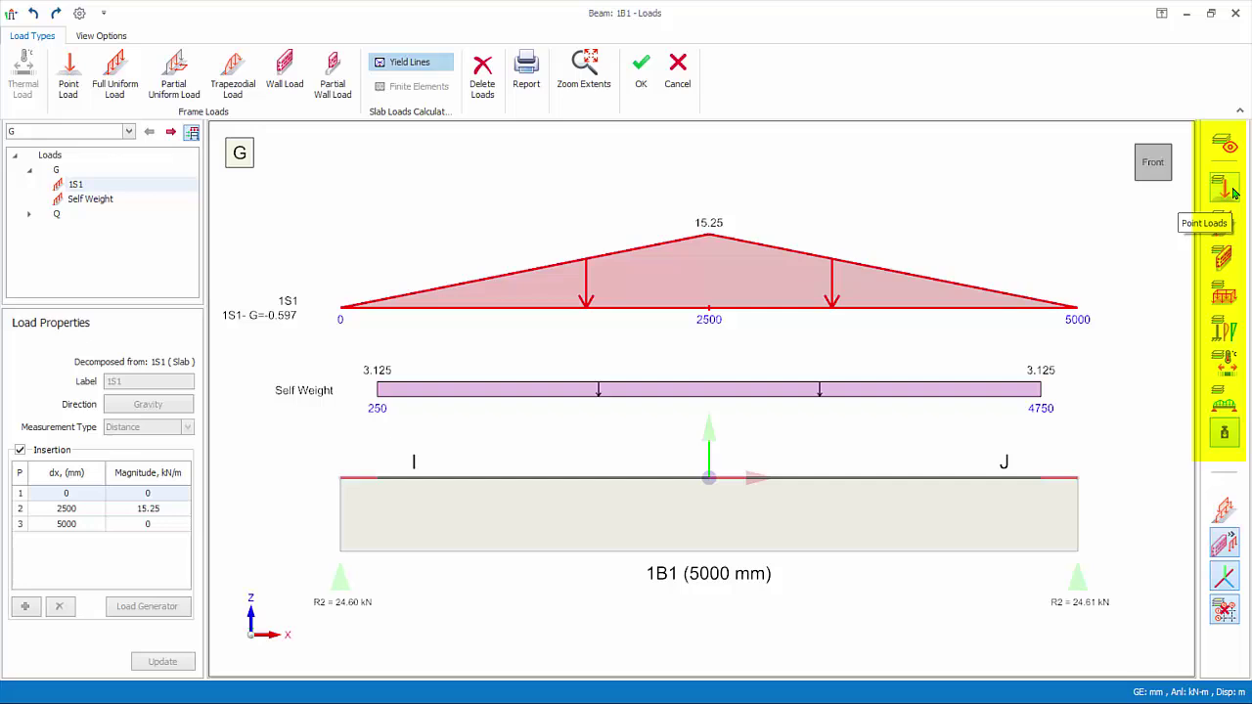
pyautogui.click(1223, 232)
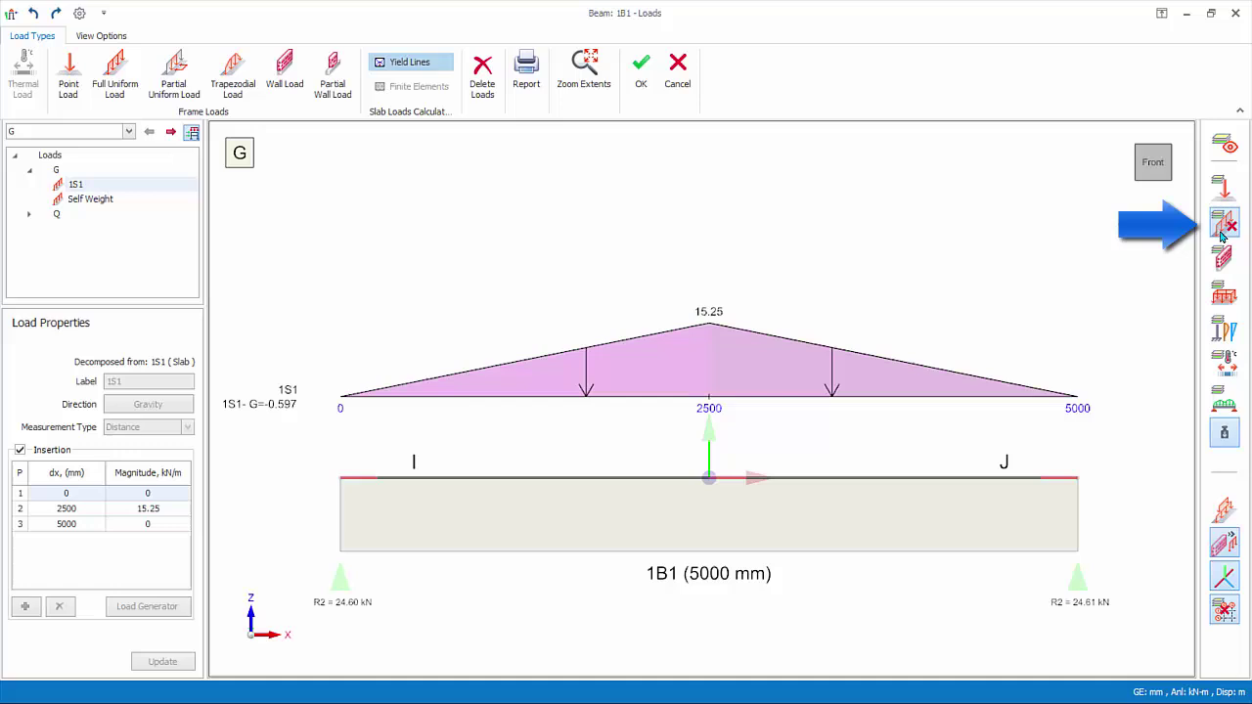
pyautogui.click(1222, 234)
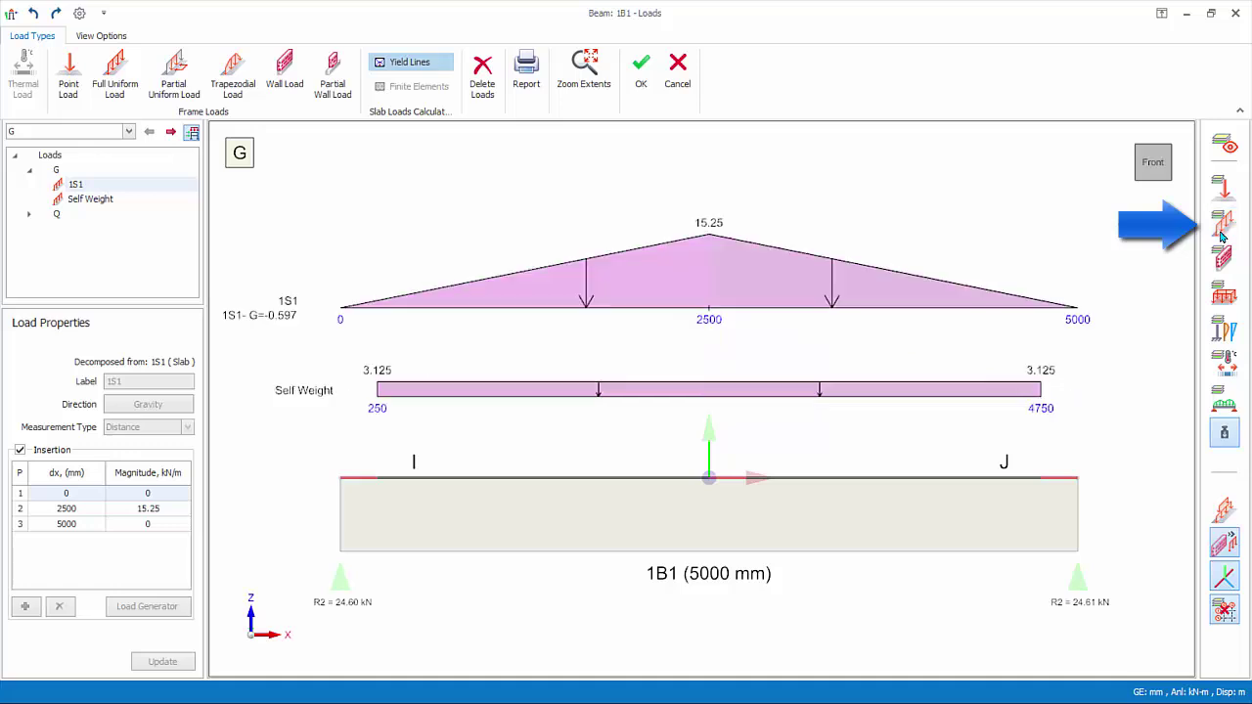
pyautogui.click(1221, 402)
pyautogui.click(1222, 402)
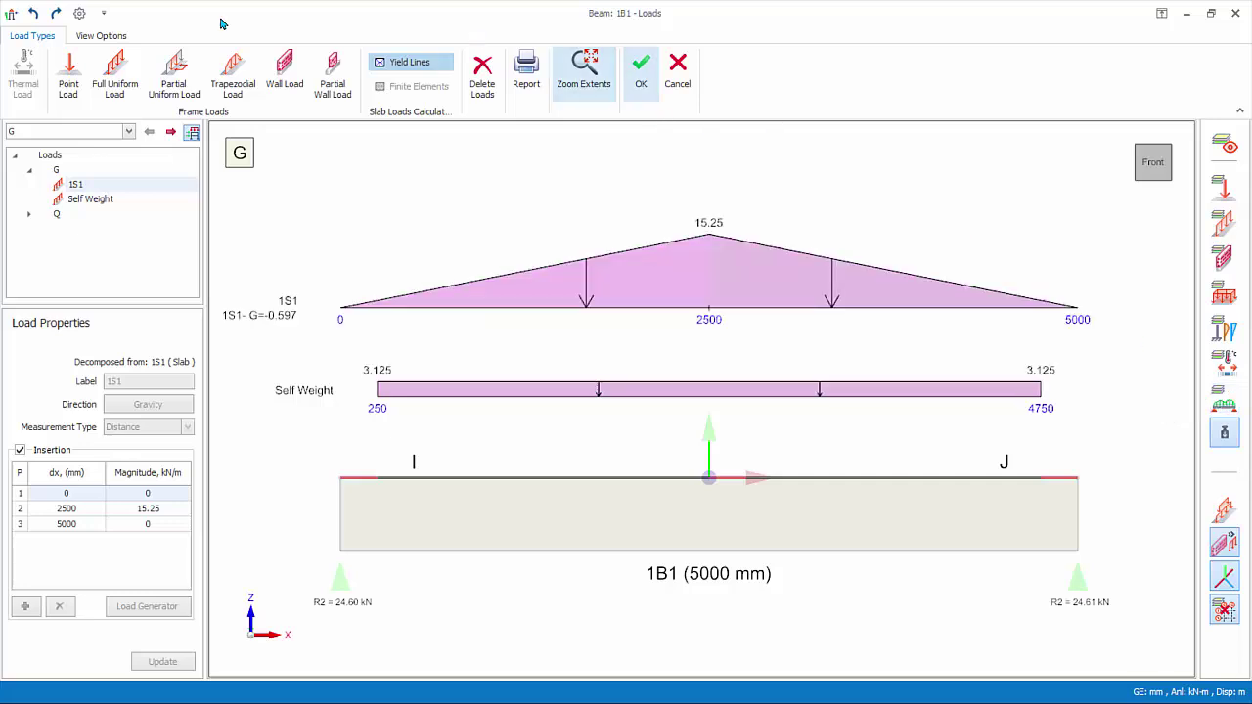
pyautogui.click(114, 42)
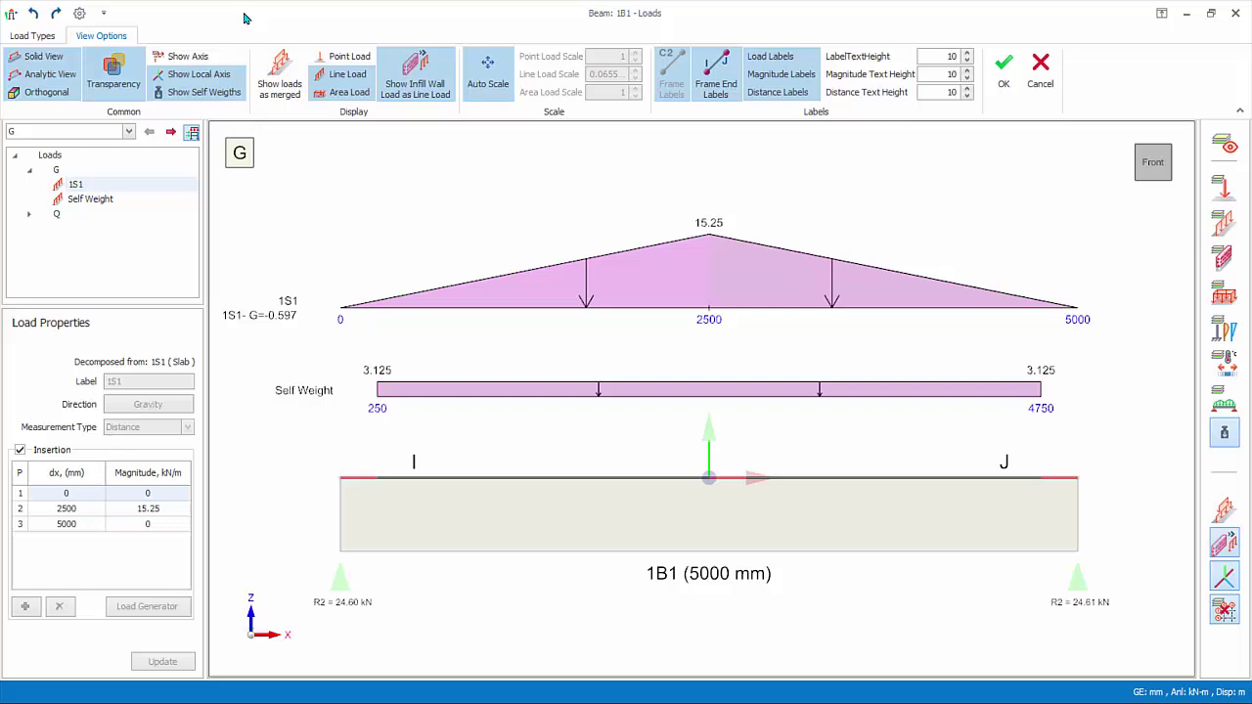
pyautogui.click(114, 78)
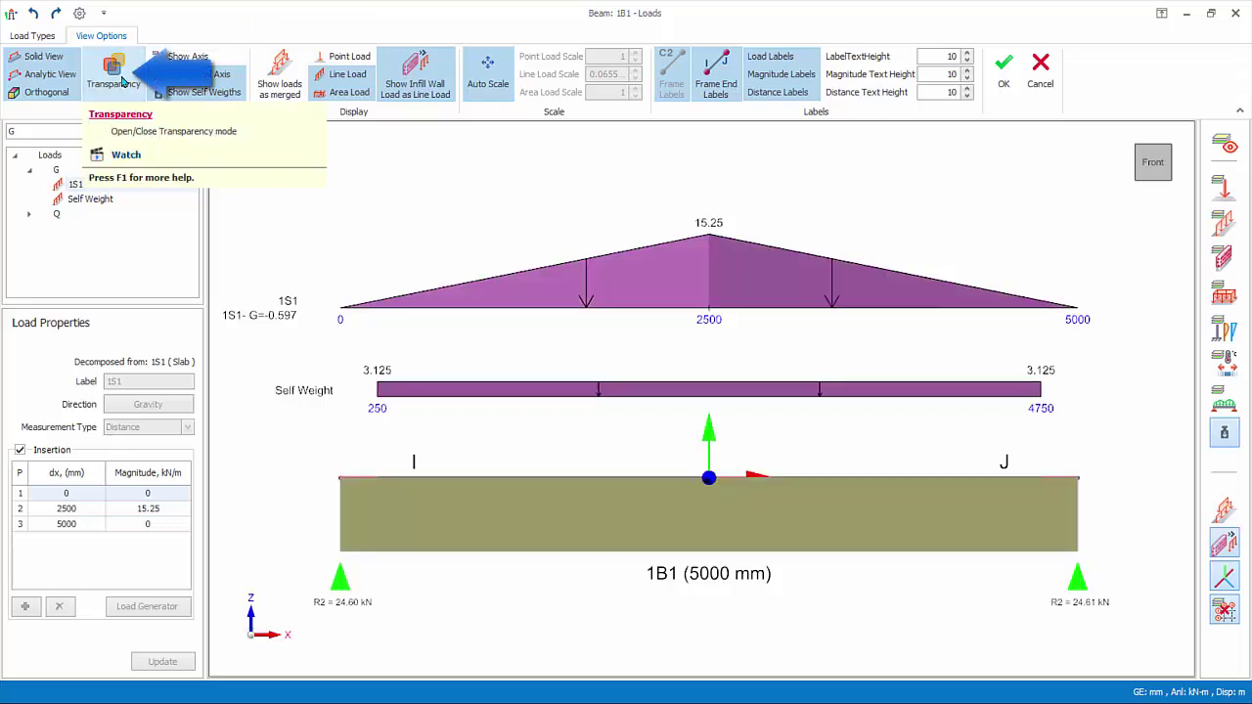
pyautogui.click(121, 82)
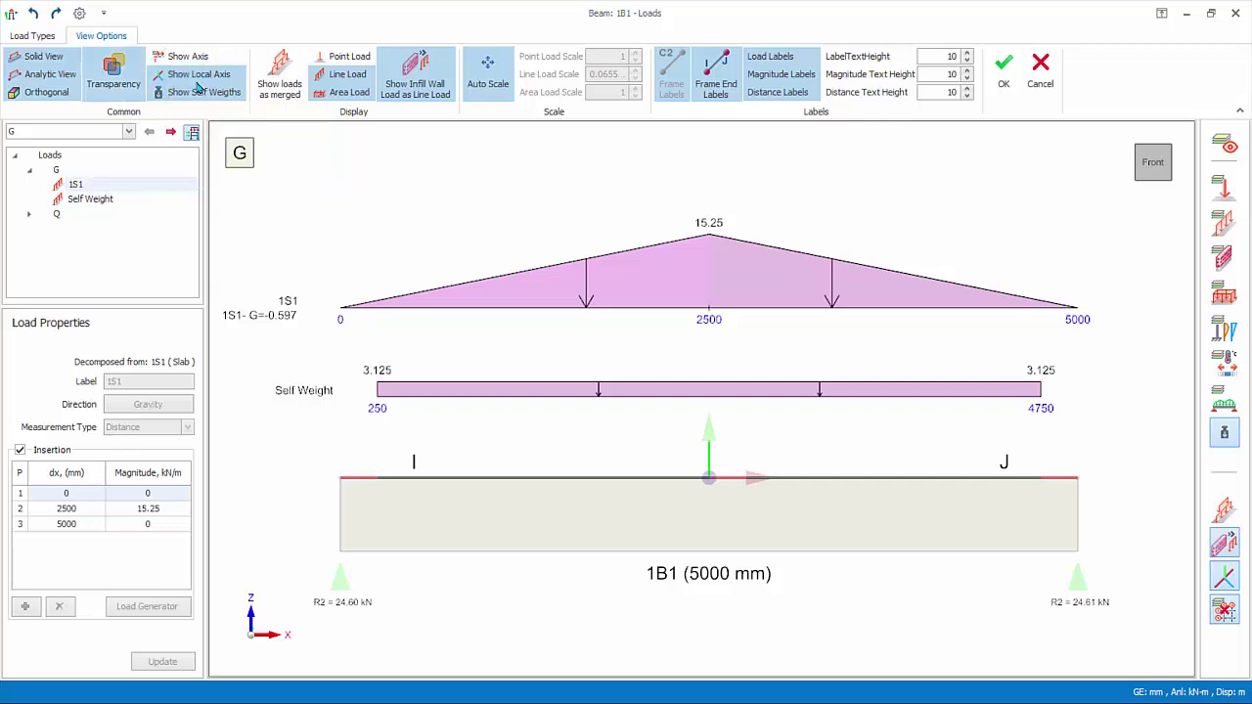
pyautogui.click(282, 79)
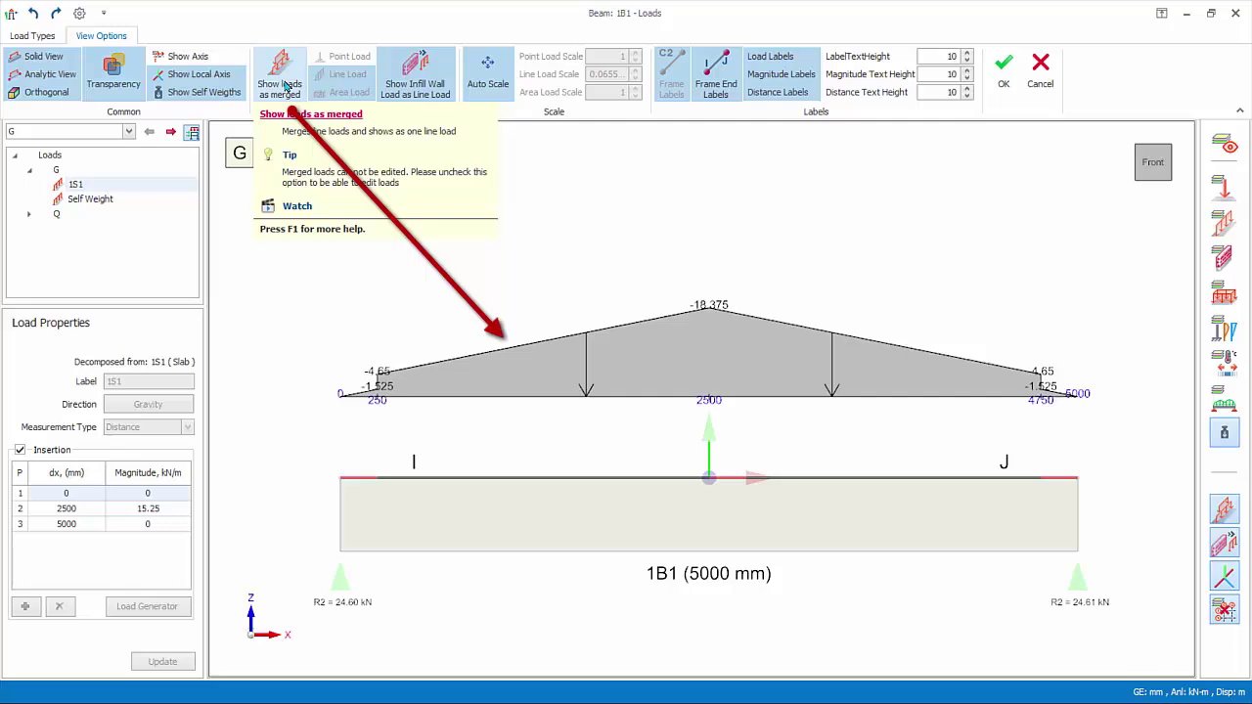
pyautogui.click(284, 85)
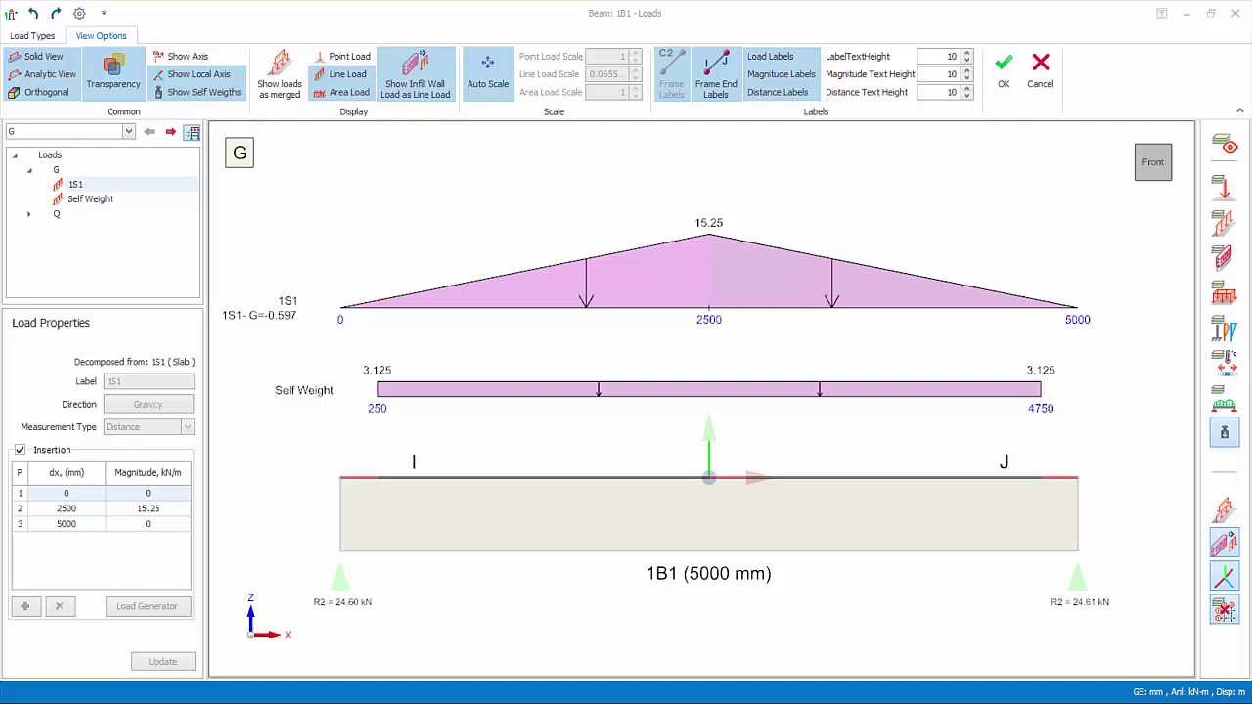
# - Place a 3000 mm high 200 Brick Wall - Singapore wall load on beam 1B1
pyautogui.click(35, 36)
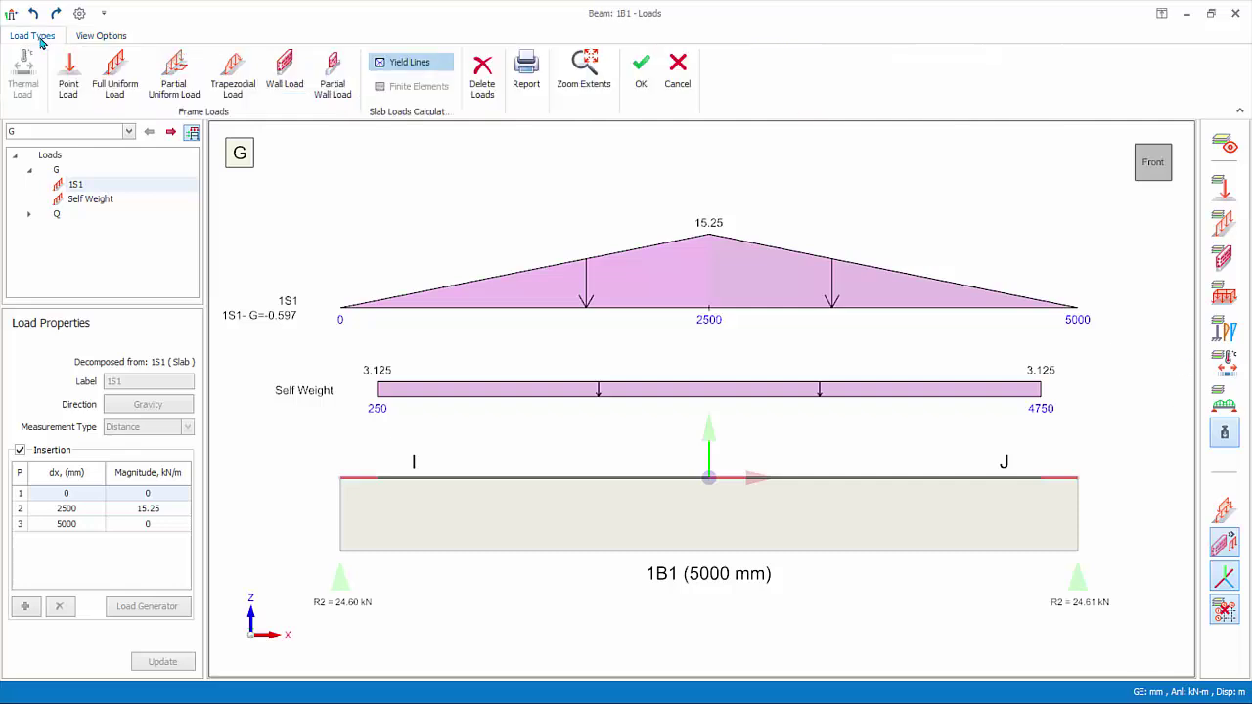
pyautogui.click(283, 88)
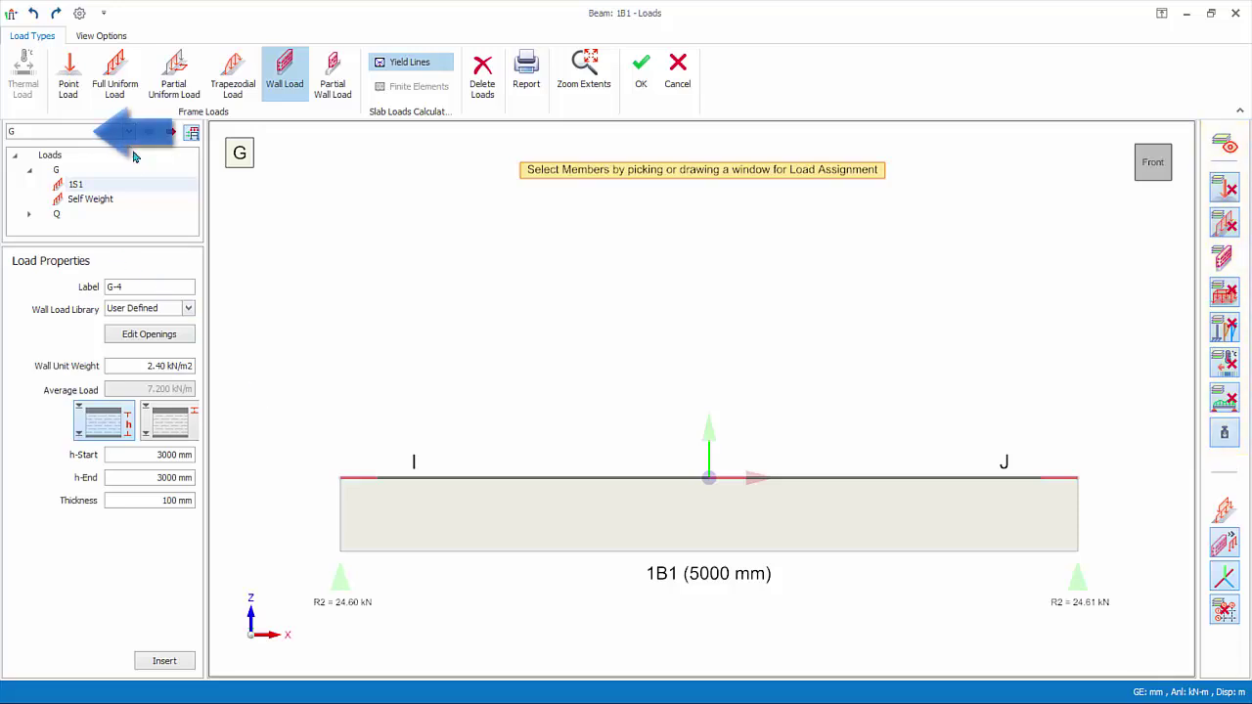
pyautogui.click(190, 308)
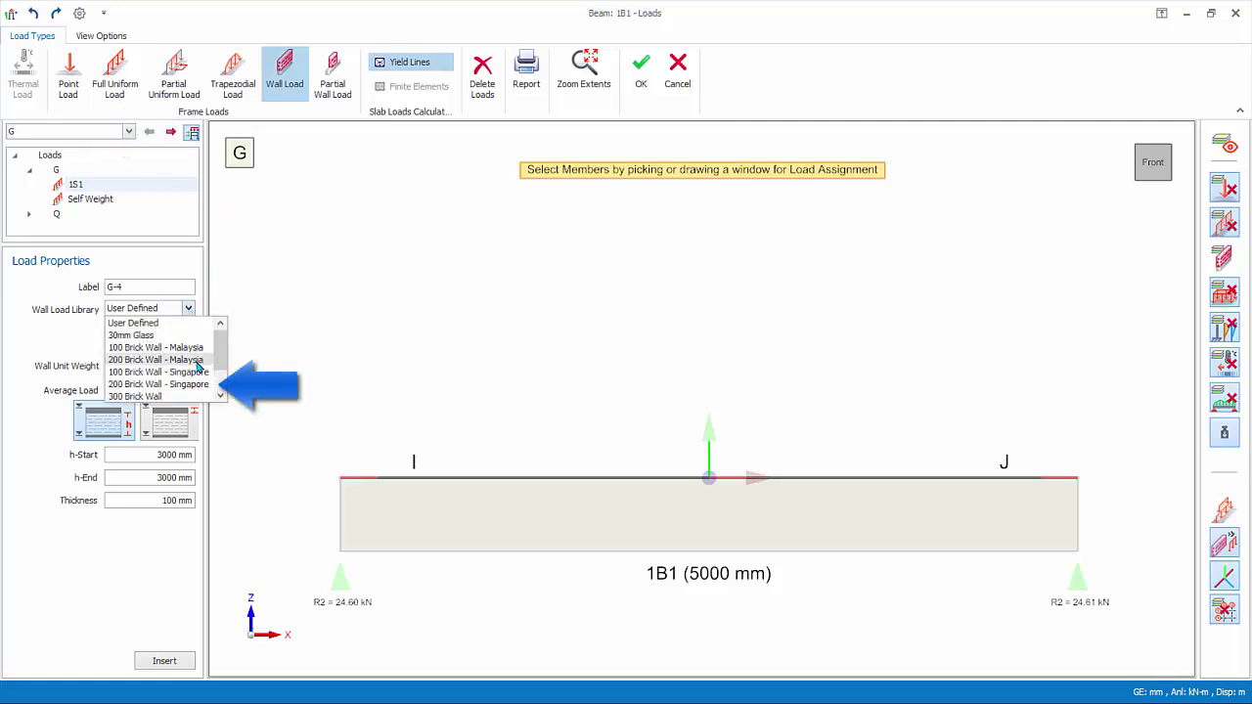
pyautogui.click(197, 384)
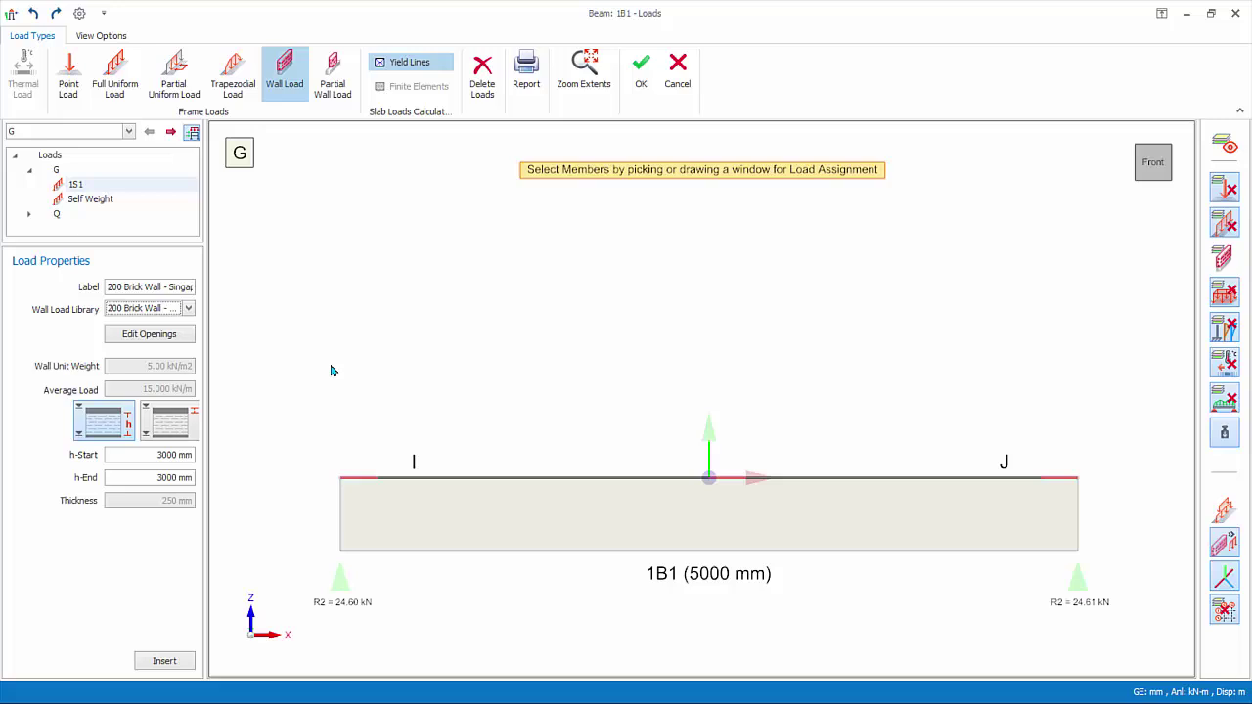
pyautogui.click(154, 458)
pyautogui.click(447, 489)
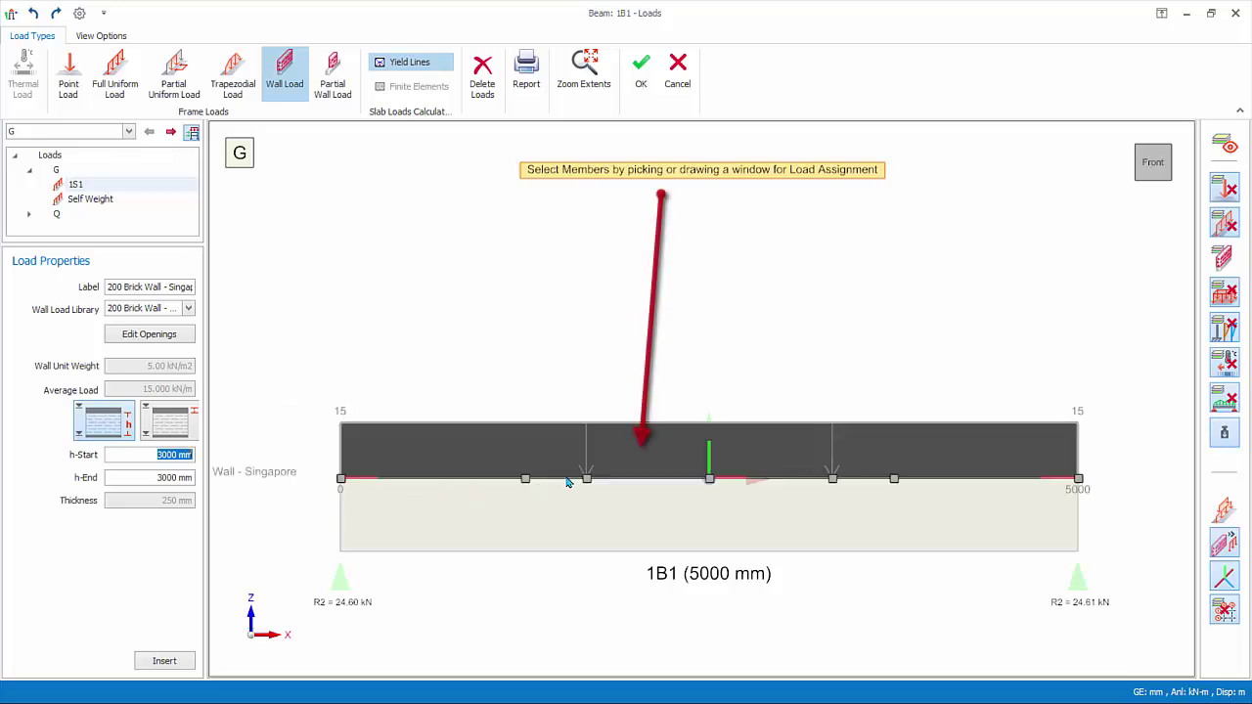
pyautogui.press('Return')
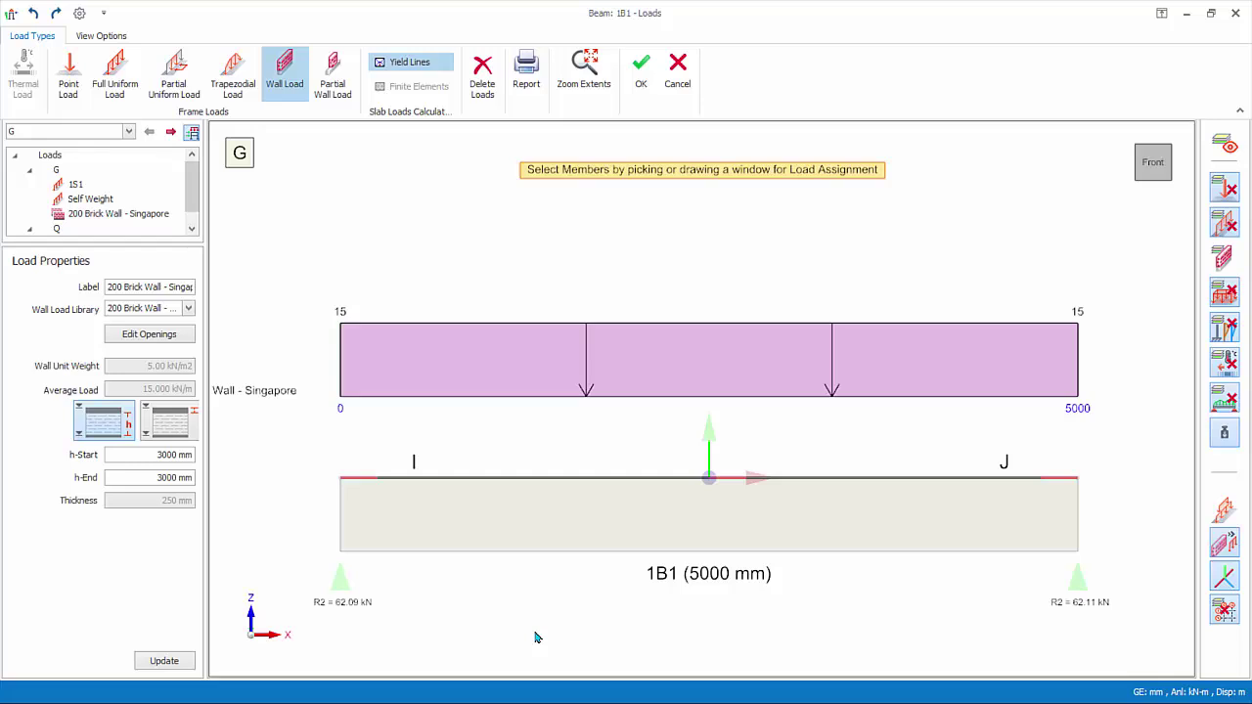
pyautogui.press('Escape')
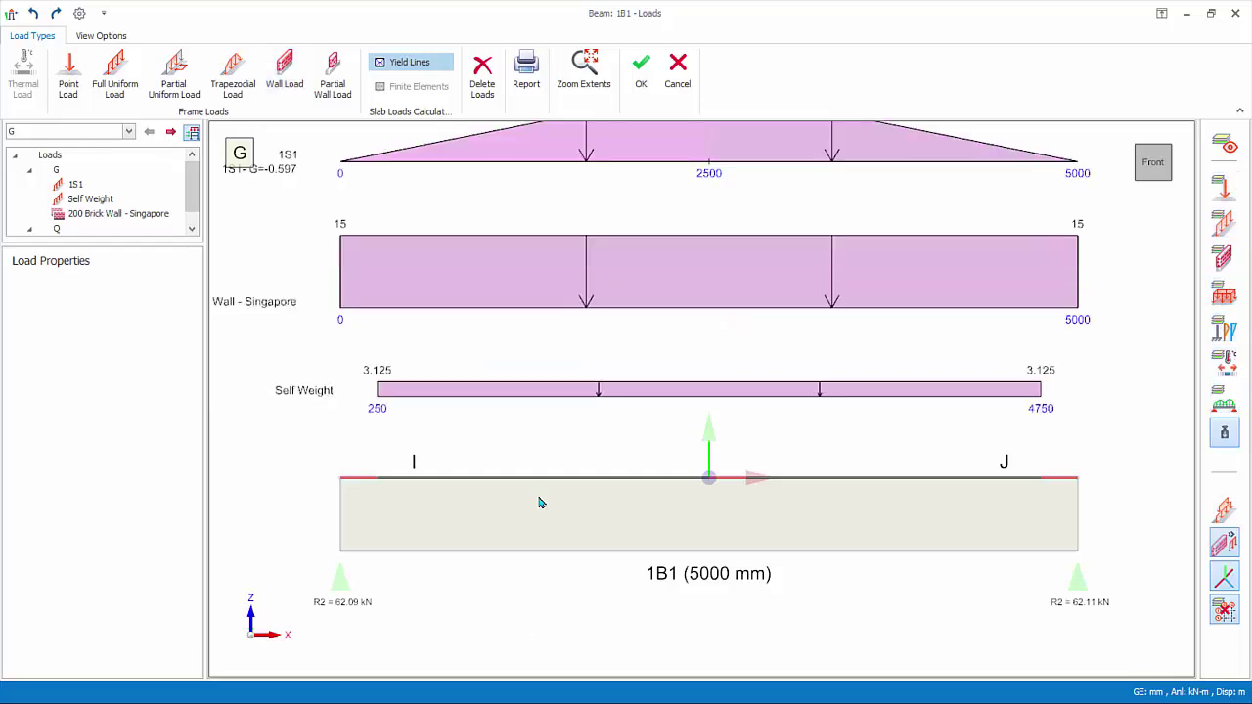
pyautogui.click(128, 215)
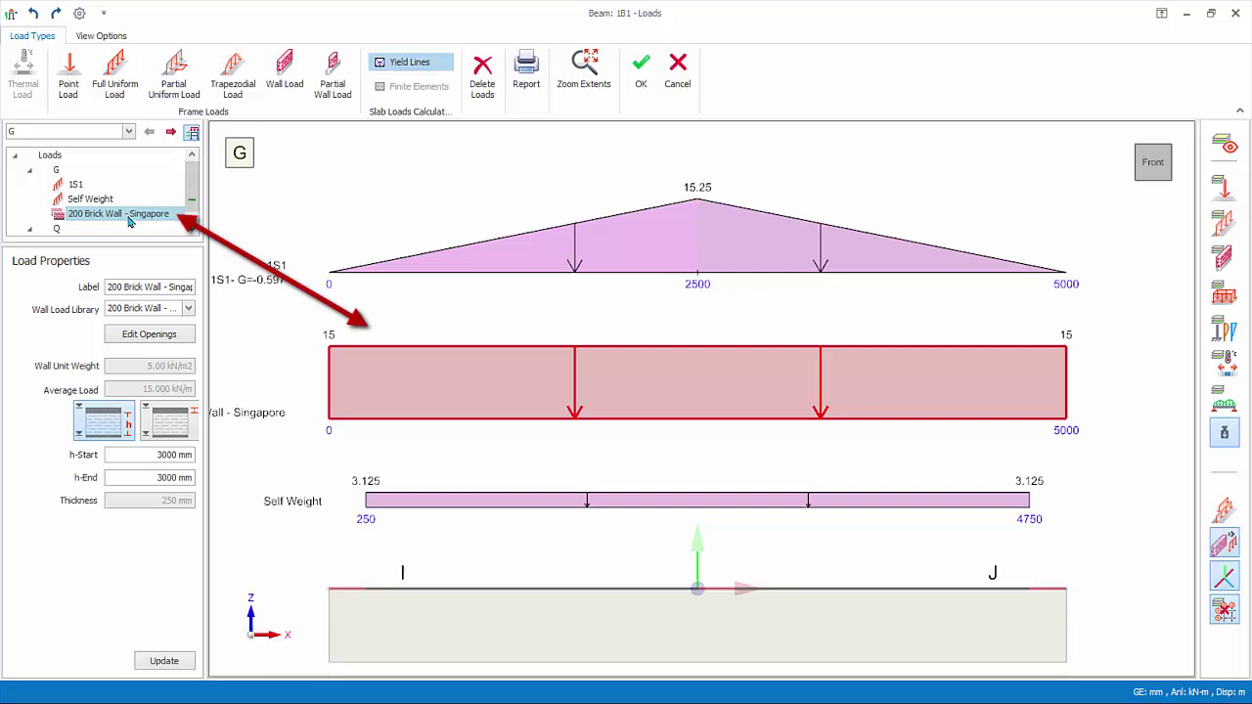
pyautogui.click(175, 343)
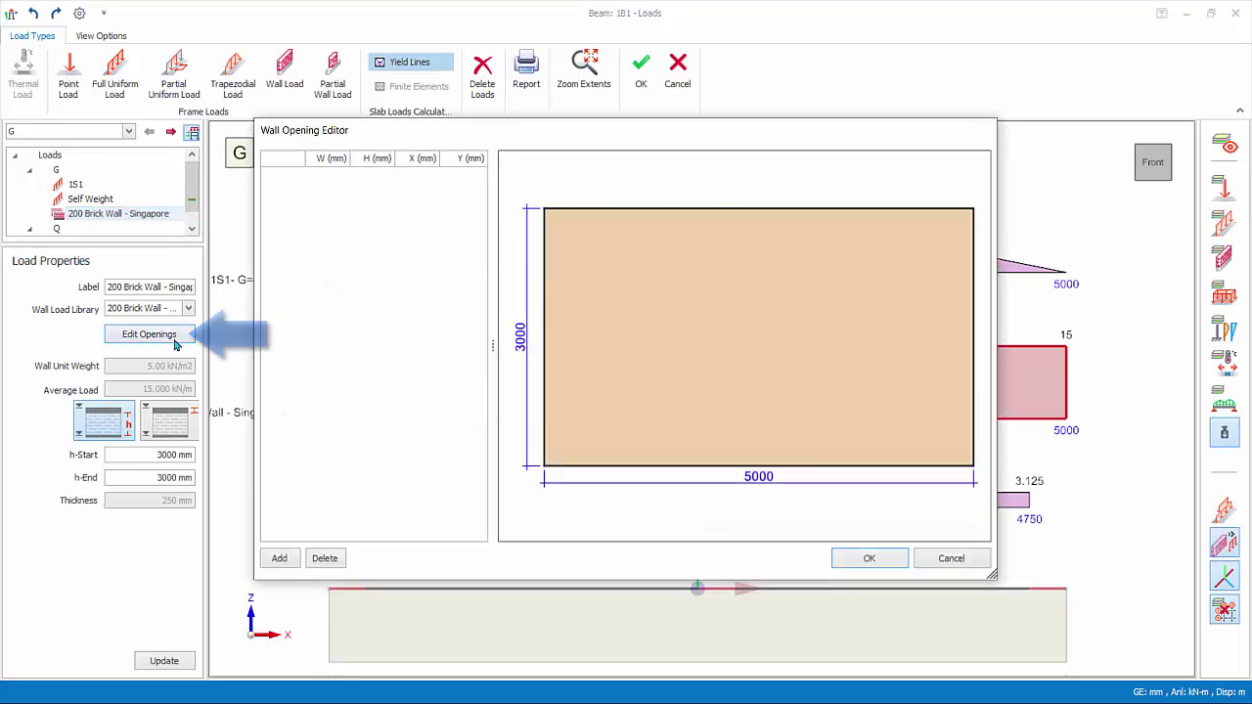
pyautogui.click(279, 557)
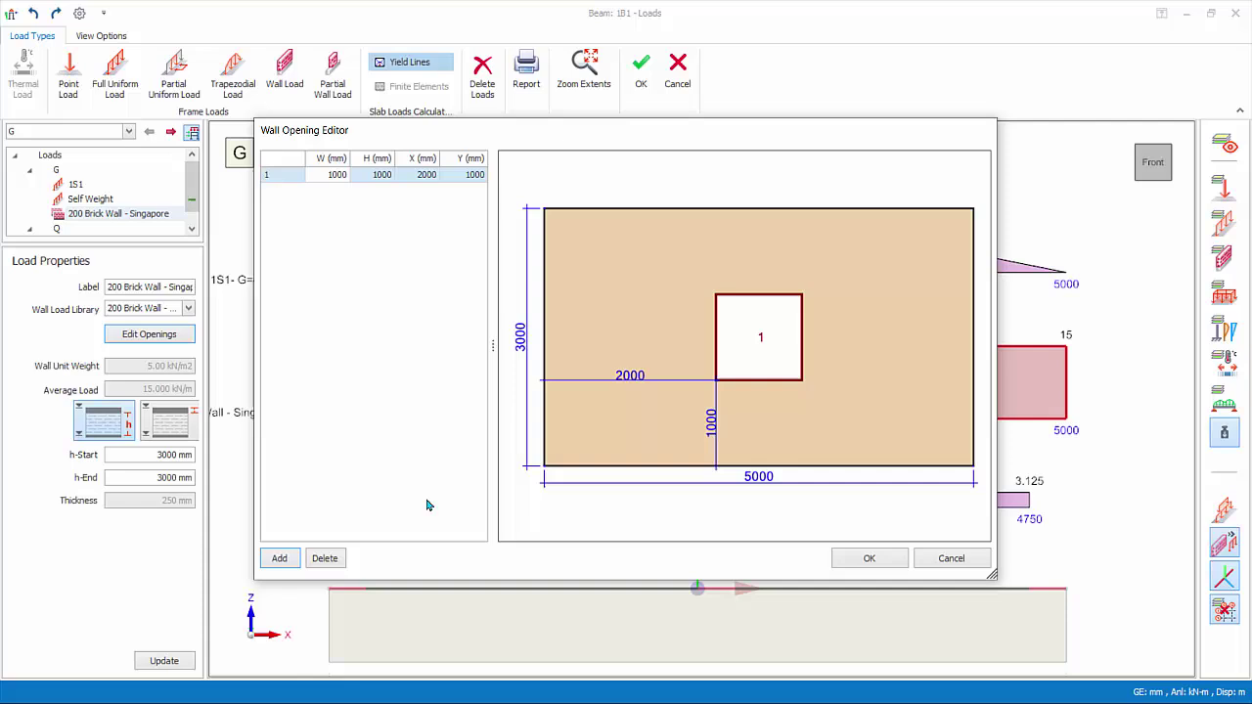
pyautogui.click(344, 280)
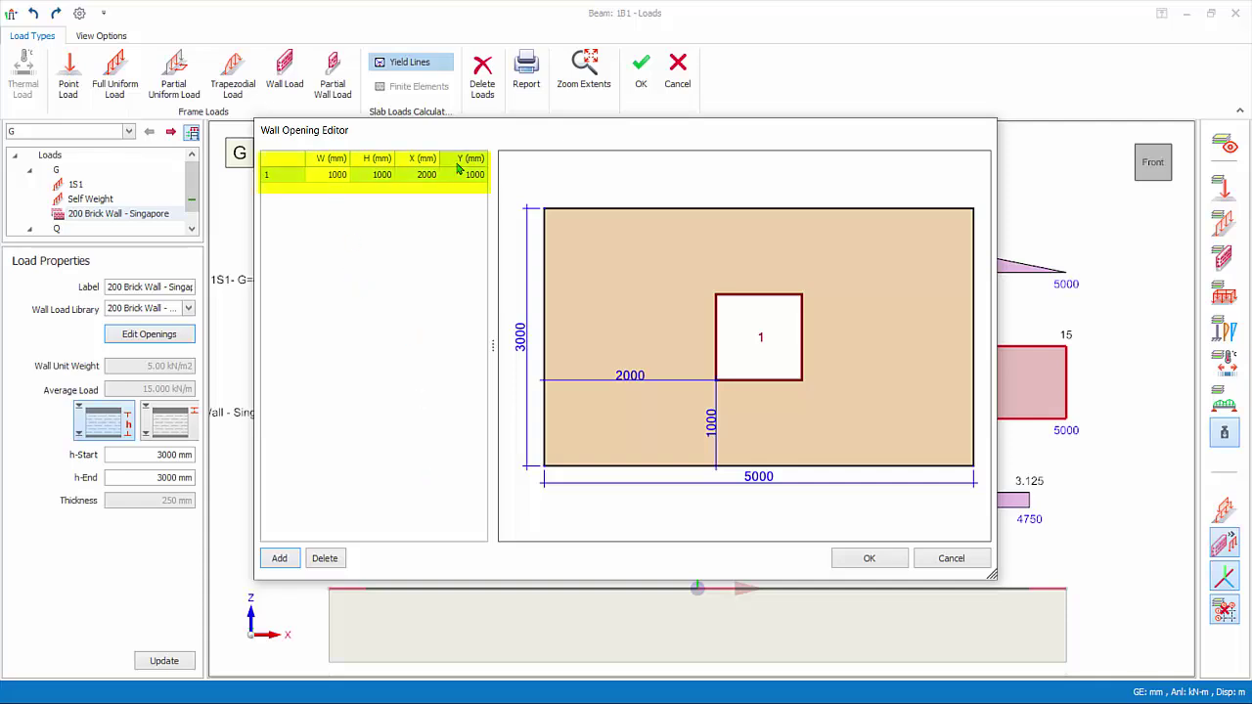
pyautogui.click(427, 174)
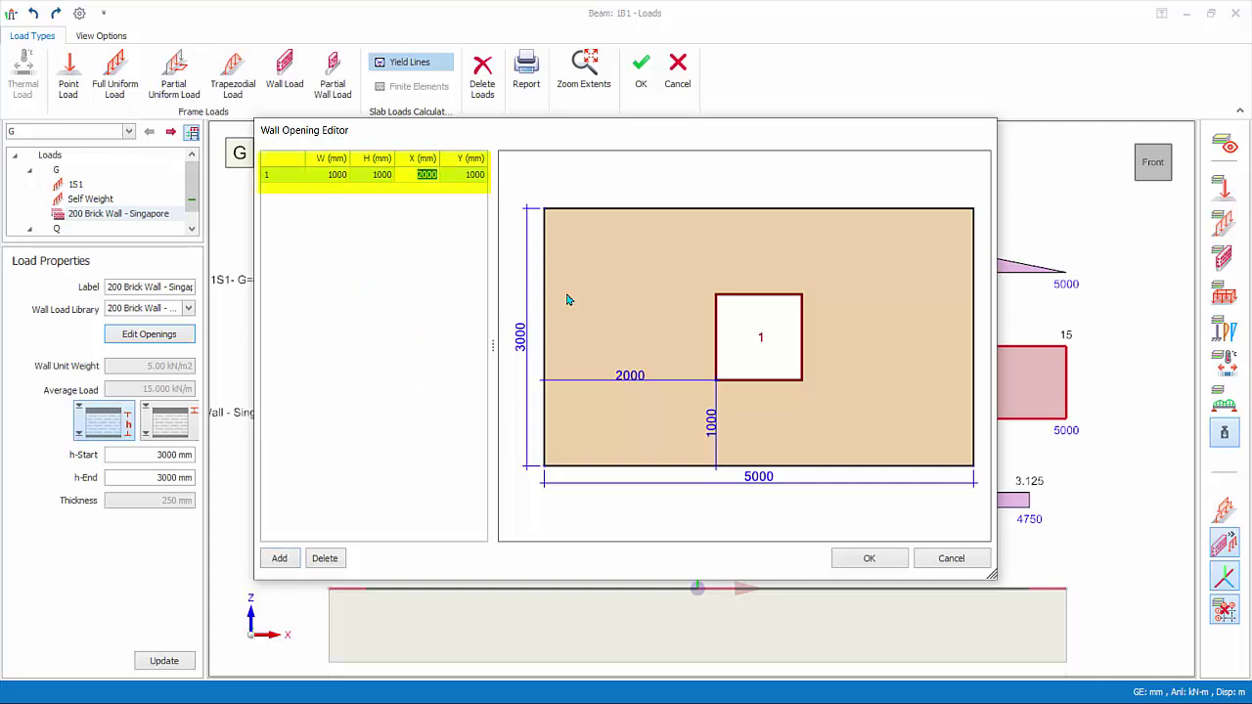
pyautogui.click(955, 560)
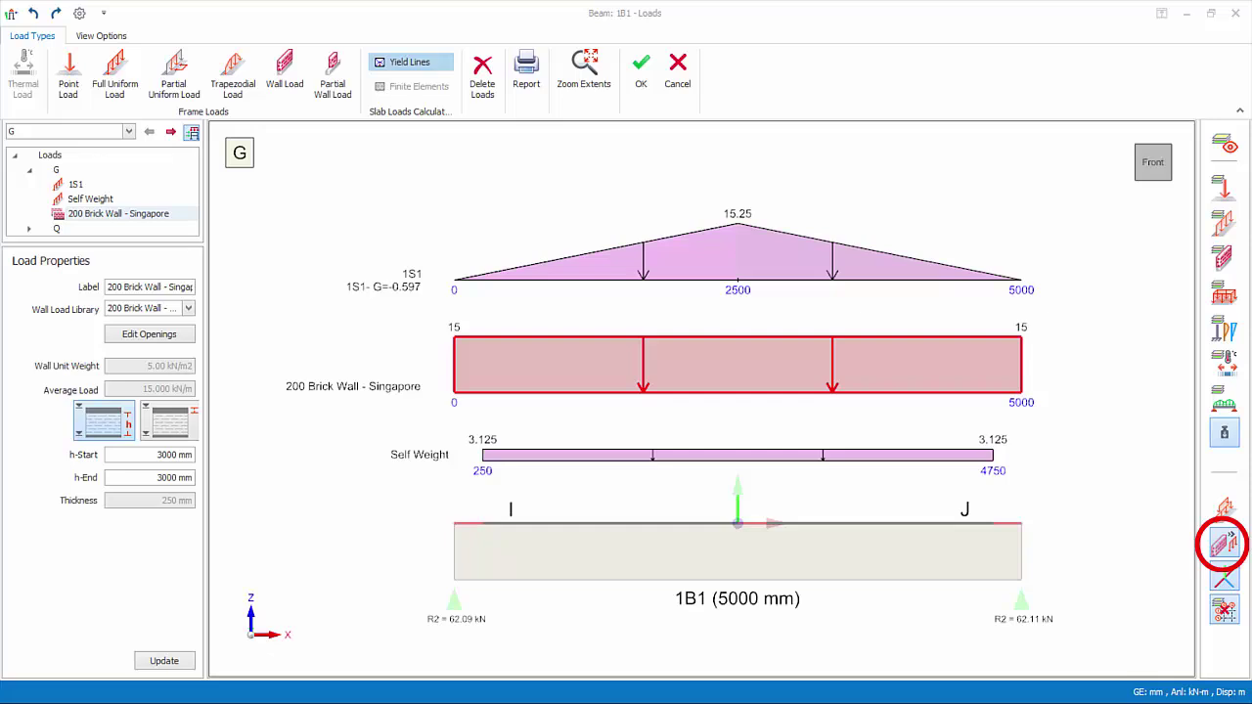
# - Switch the infill wall load to wall-panel display and orbit to see beam 1B1 in 3D
pyautogui.click(1221, 545)
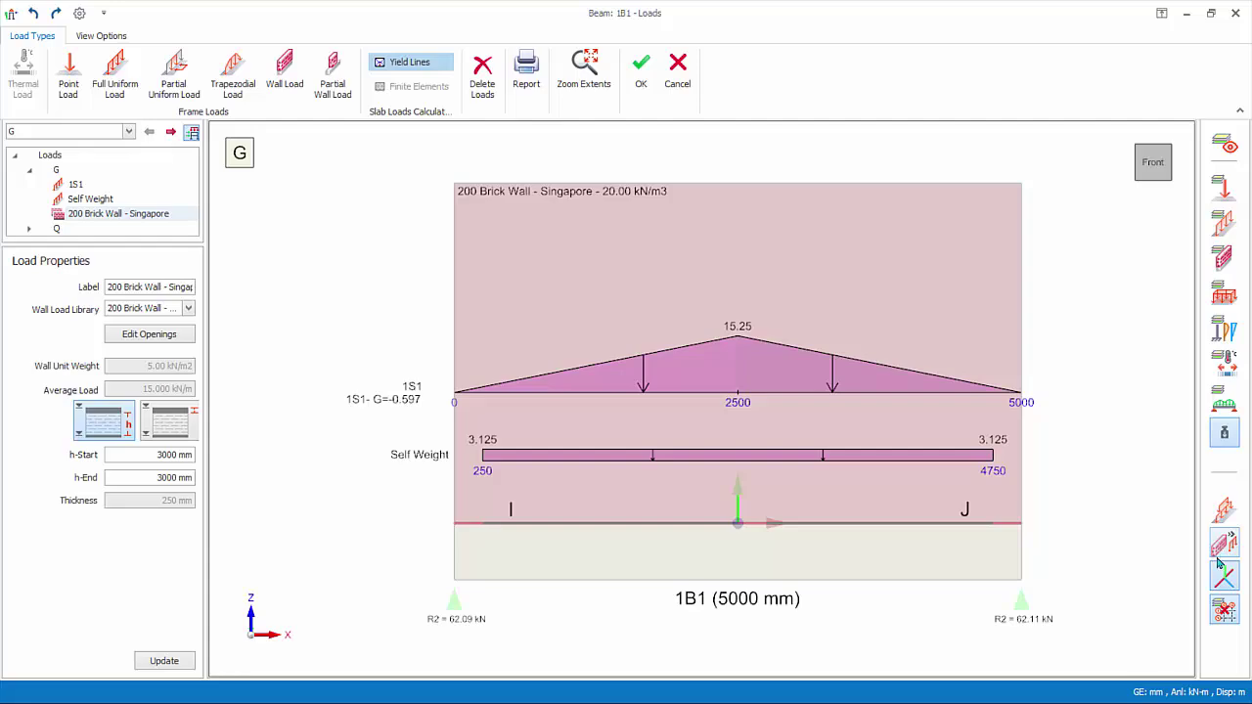
pyautogui.moveTo(1086, 503); pyautogui.dragTo(990, 521, button='middle')
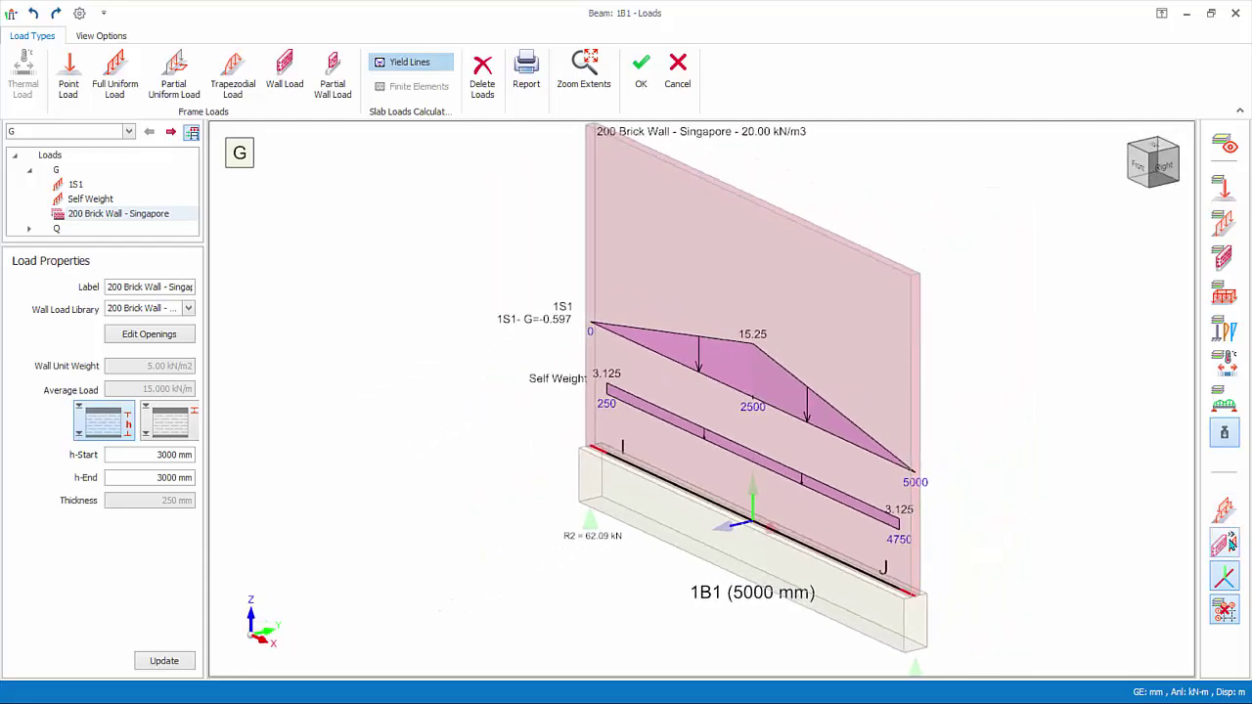
# - Restore line-load display, close beam 1B1's loads window and return to the Storey 1 plan
pyautogui.click(1222, 544)
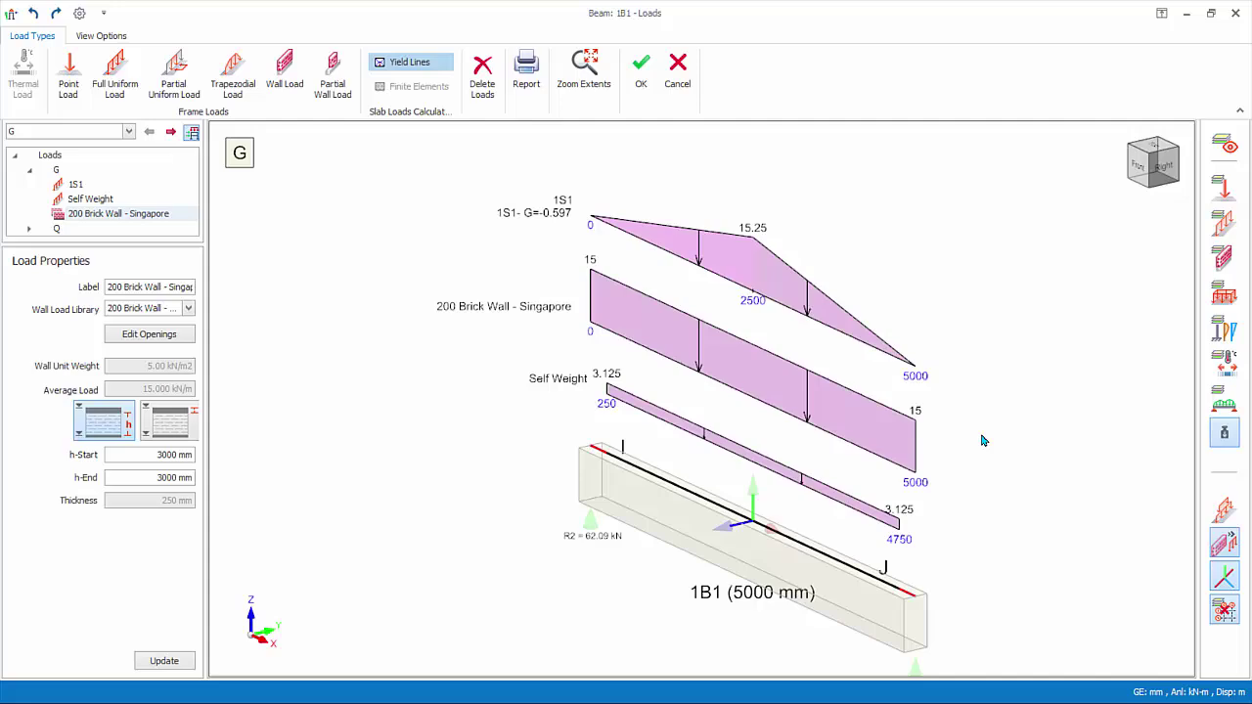
pyautogui.click(643, 84)
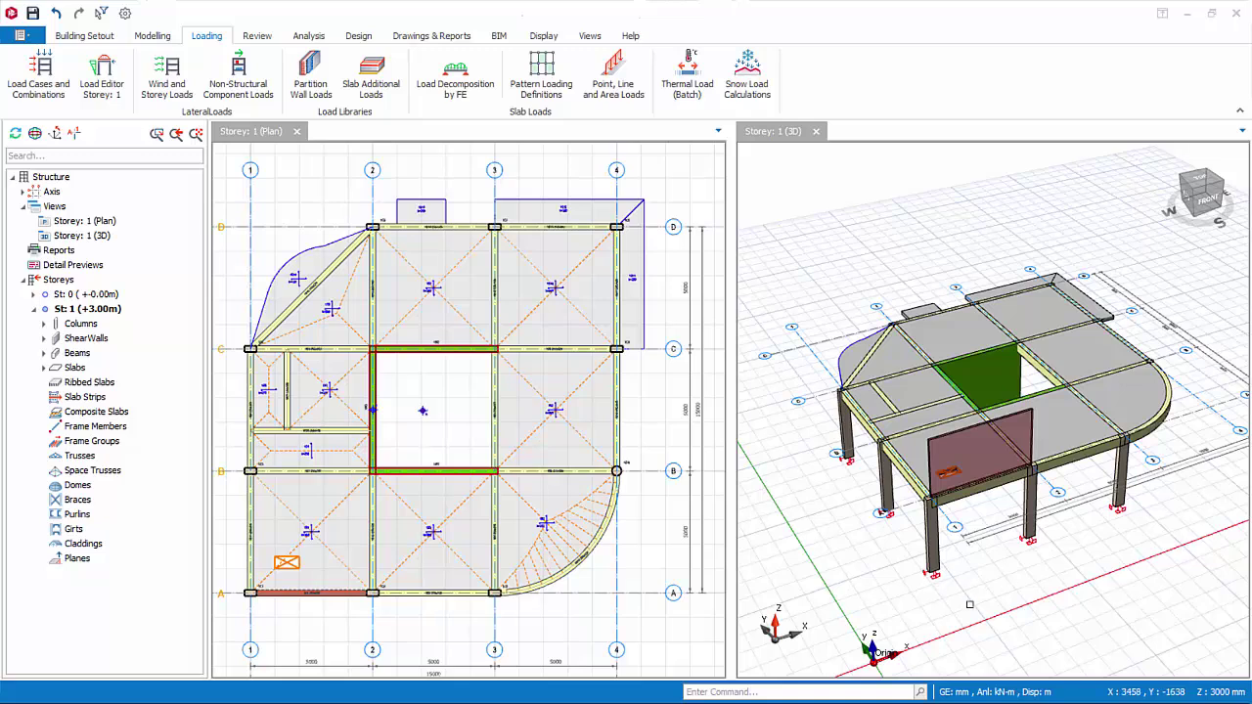
pyautogui.click(283, 138)
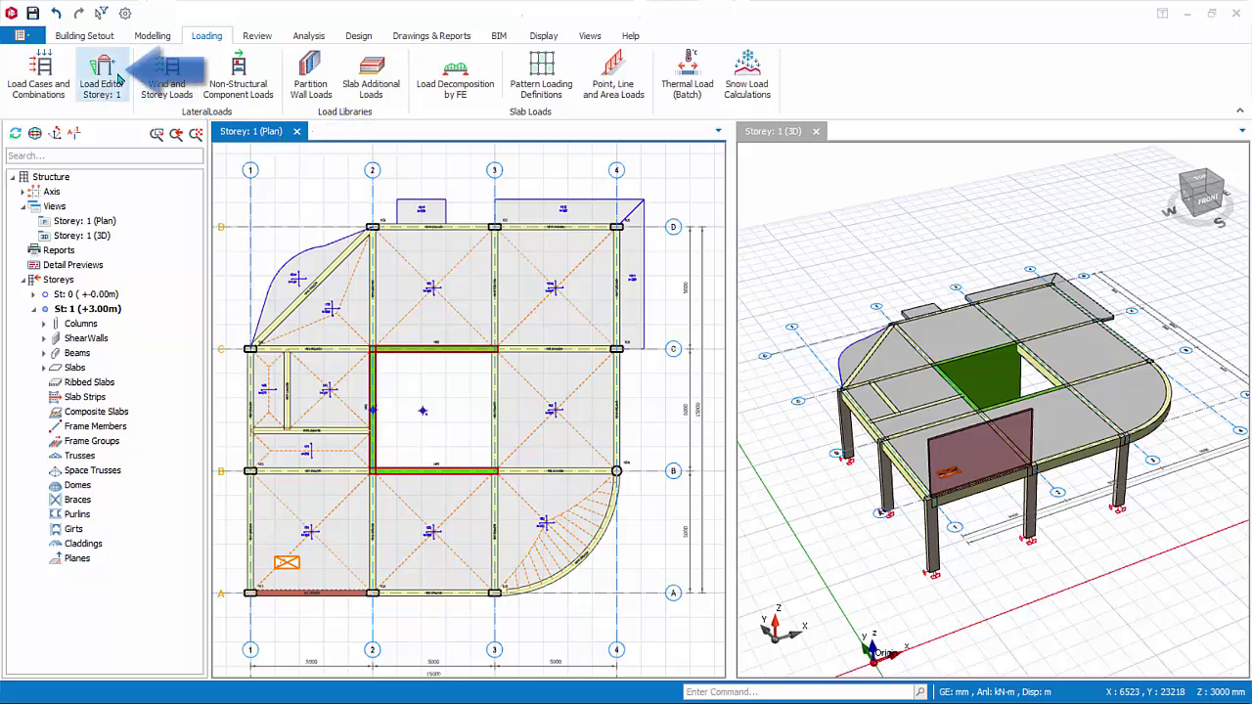
# - Show the storey 1 load editor maximized, tilted to view the 3D model from higher up
pyautogui.click(119, 78)
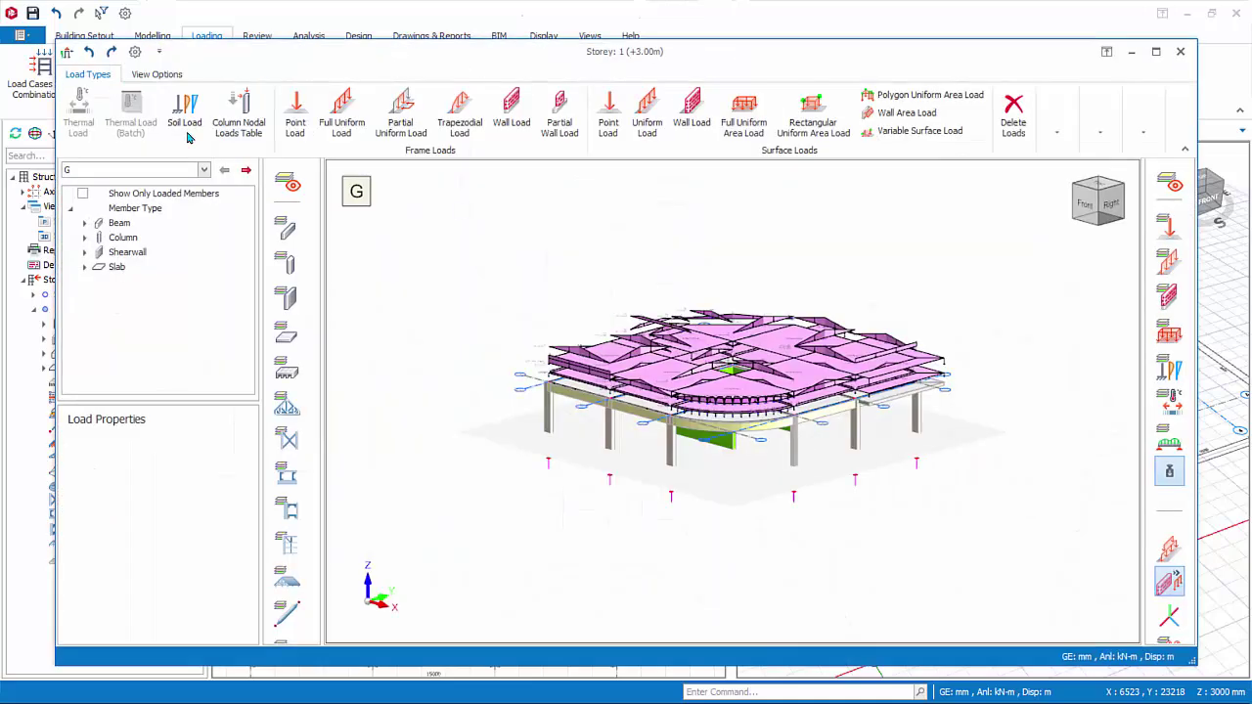
pyautogui.click(1156, 52)
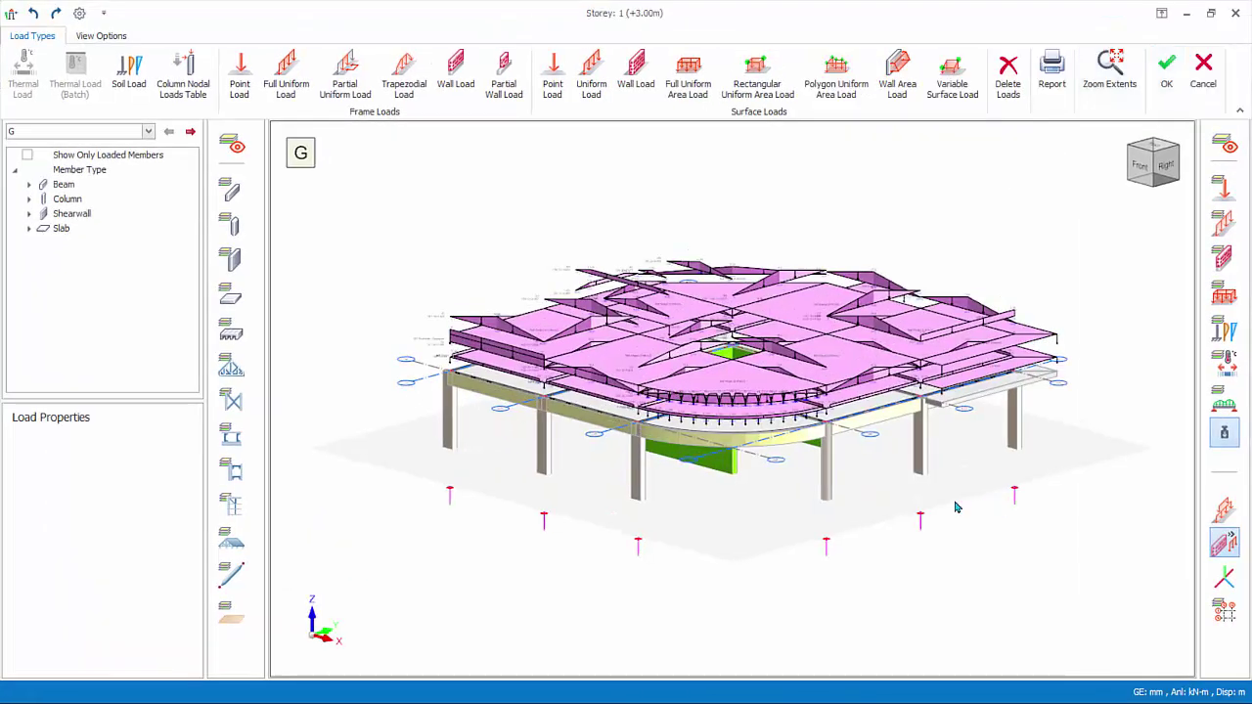
pyautogui.moveTo(928, 558); pyautogui.dragTo(924, 581, button='middle')
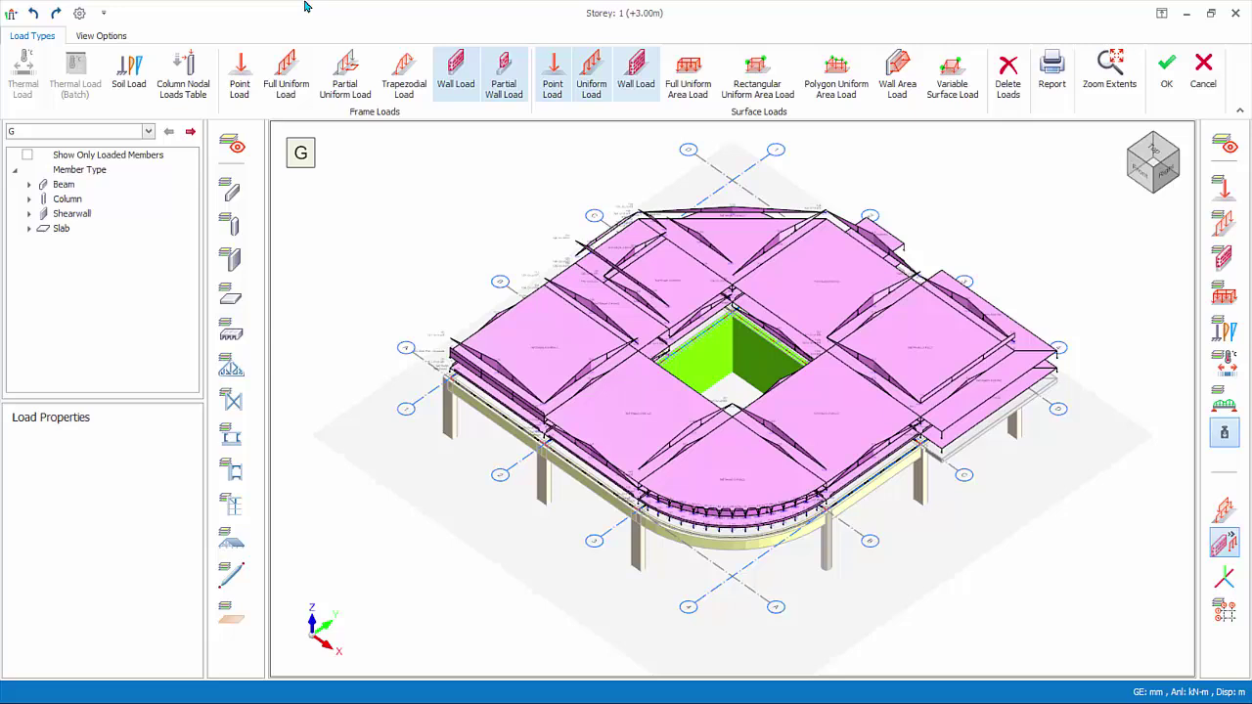
# - Keep the G load case and list only members that carry loads
pyautogui.click(149, 132)
pyautogui.click(150, 133)
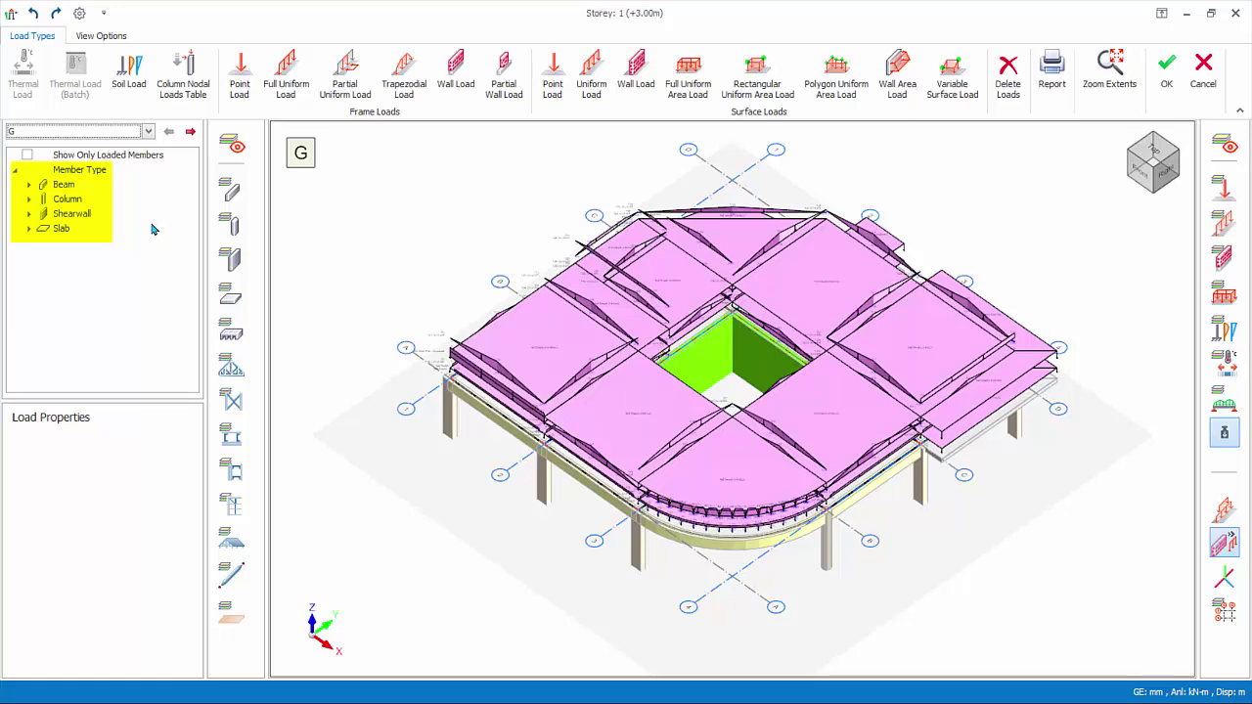
pyautogui.click(28, 156)
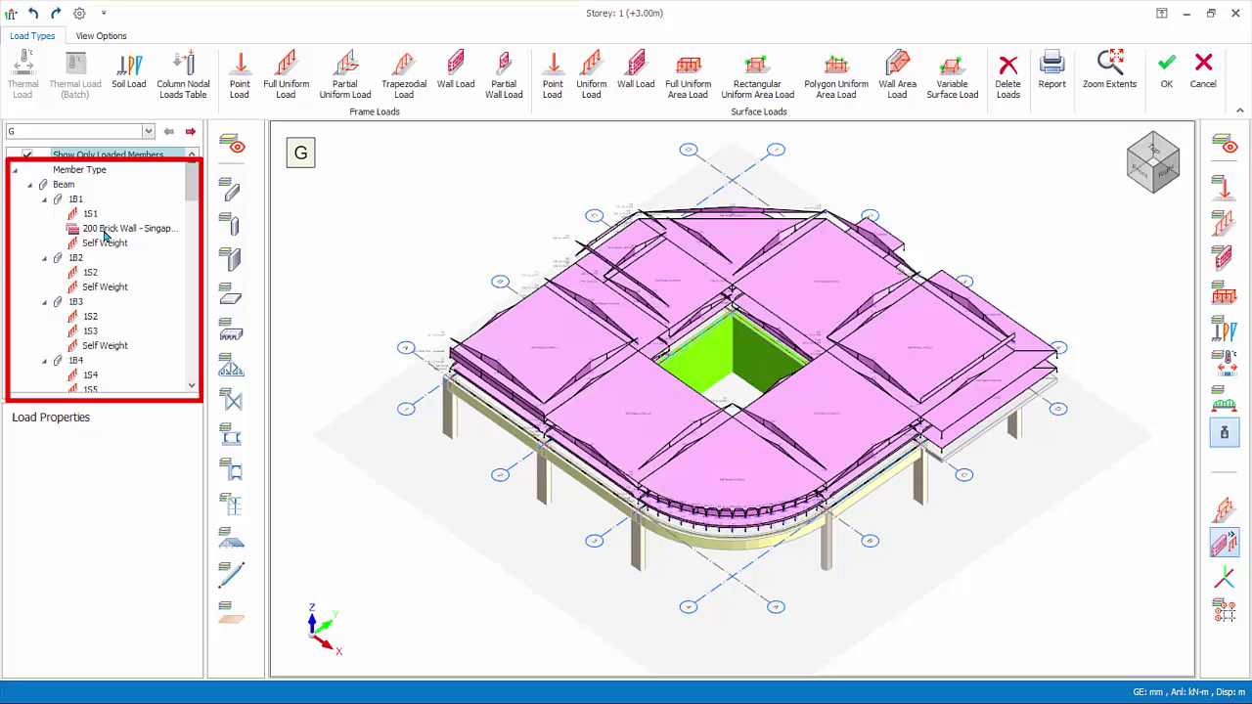
# - Bring up beam 1B1's 200 Brick Wall load showing 15.000 kN/m
pyautogui.click(104, 231)
pyautogui.rightClick(101, 233)
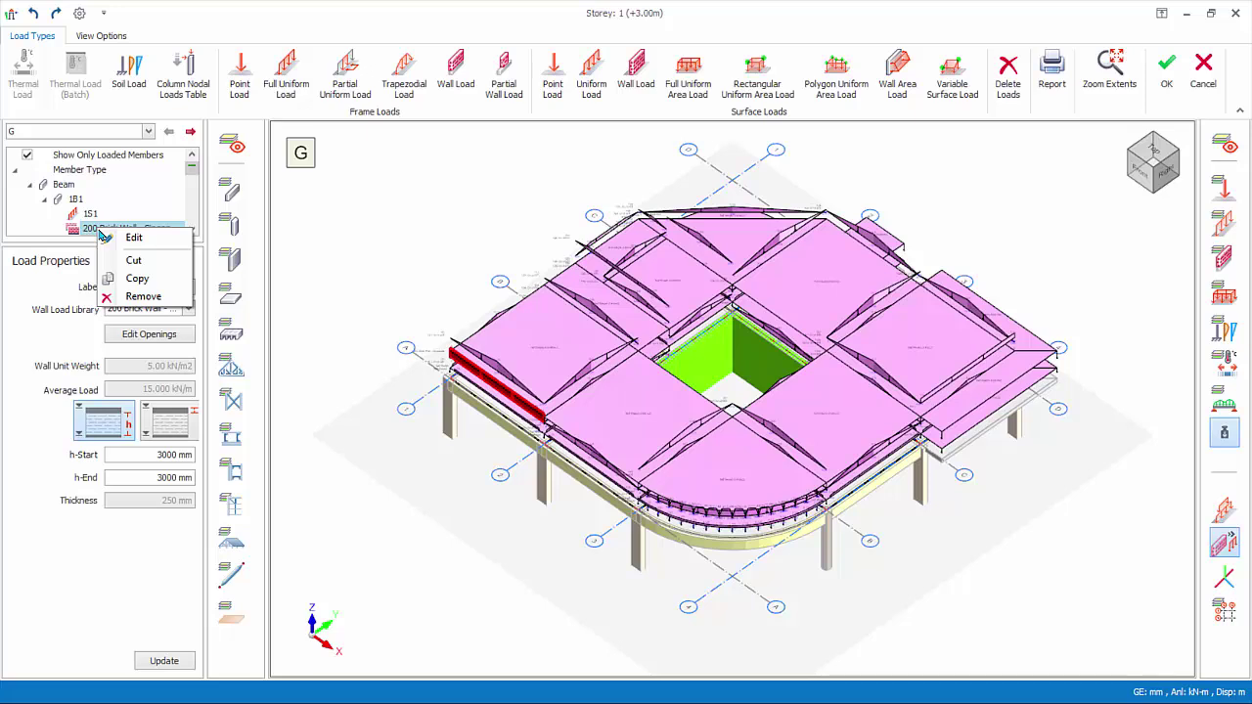
pyautogui.press('Escape')
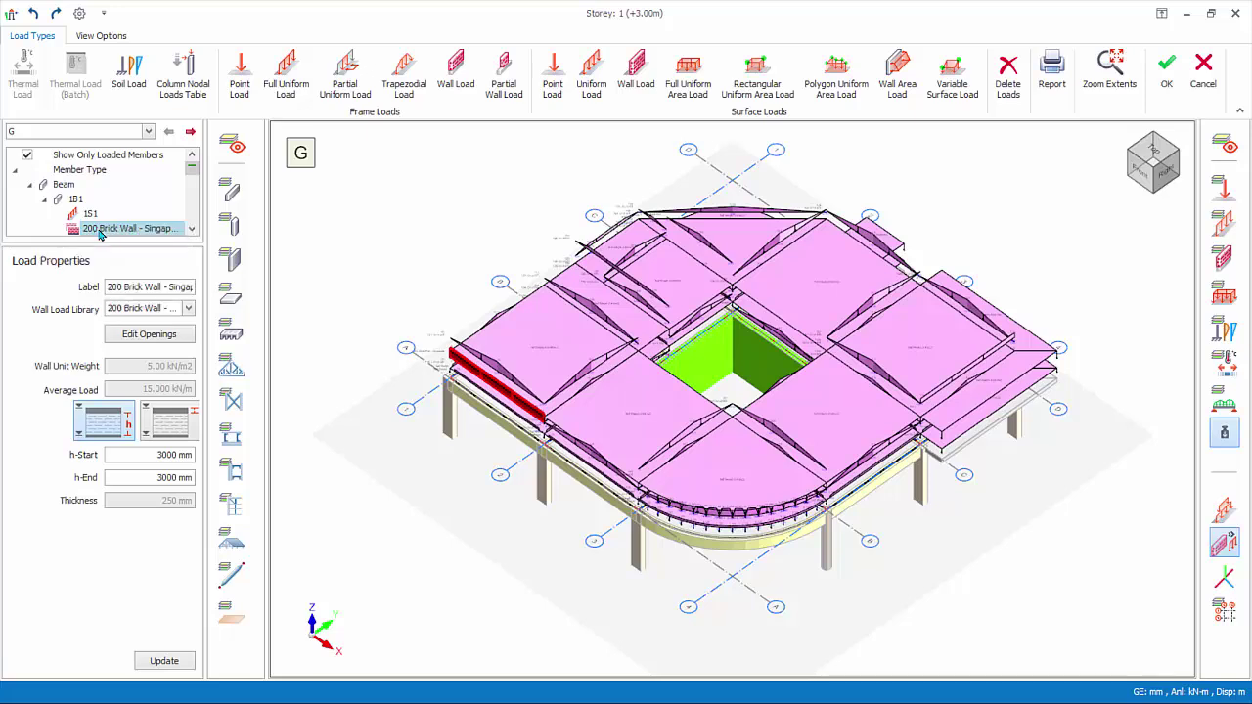
pyautogui.click(192, 233)
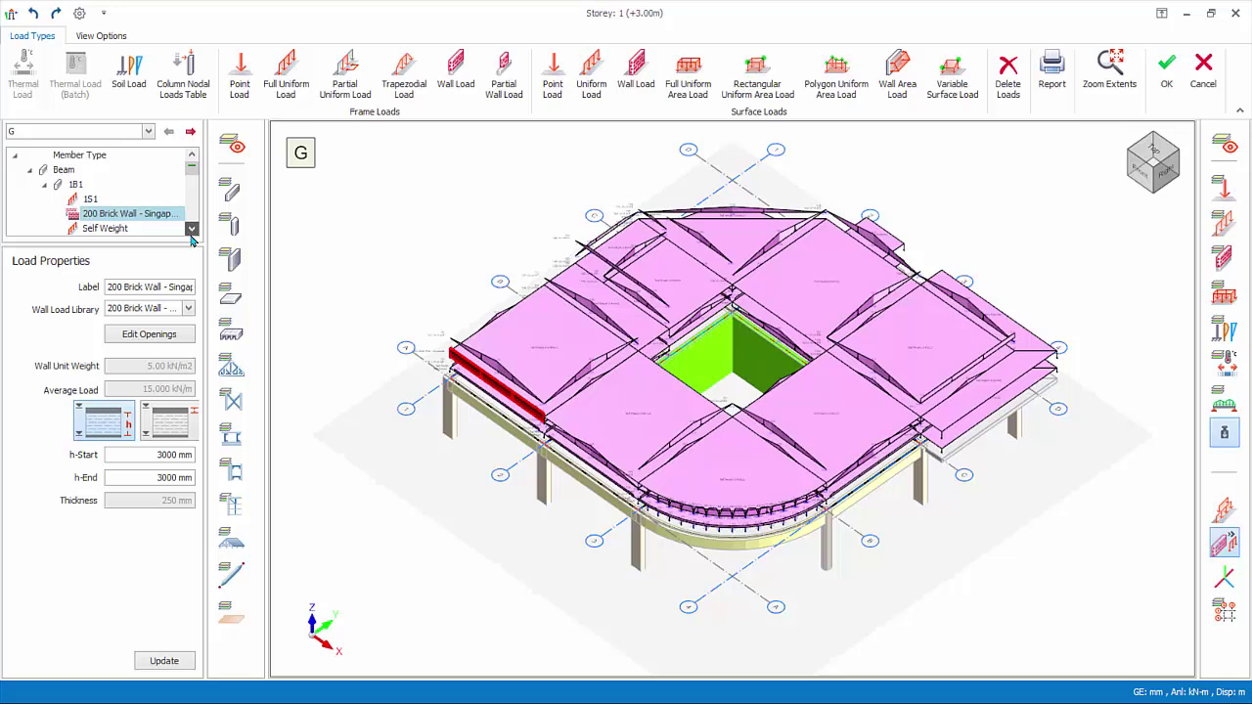
# - Hide slabs, line loads and decomposed line loads so only 1B1's brick wall load shows
pyautogui.click(101, 215)
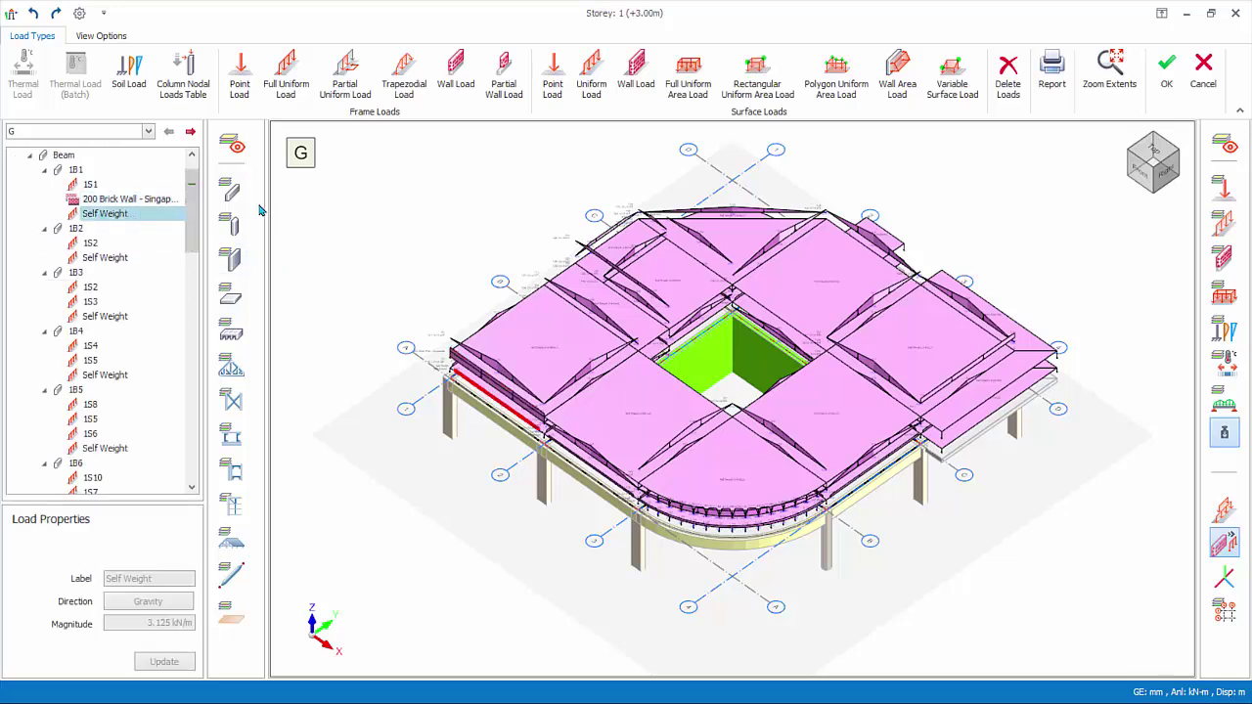
pyautogui.click(235, 298)
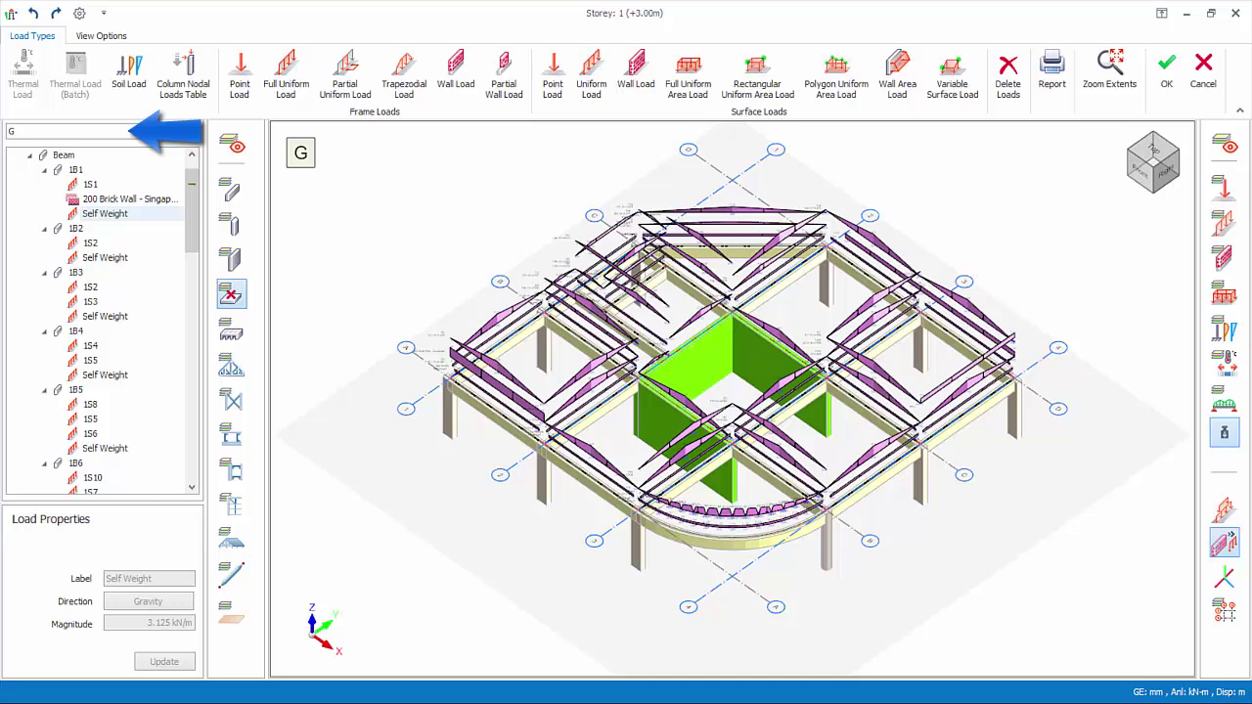
pyautogui.click(1226, 228)
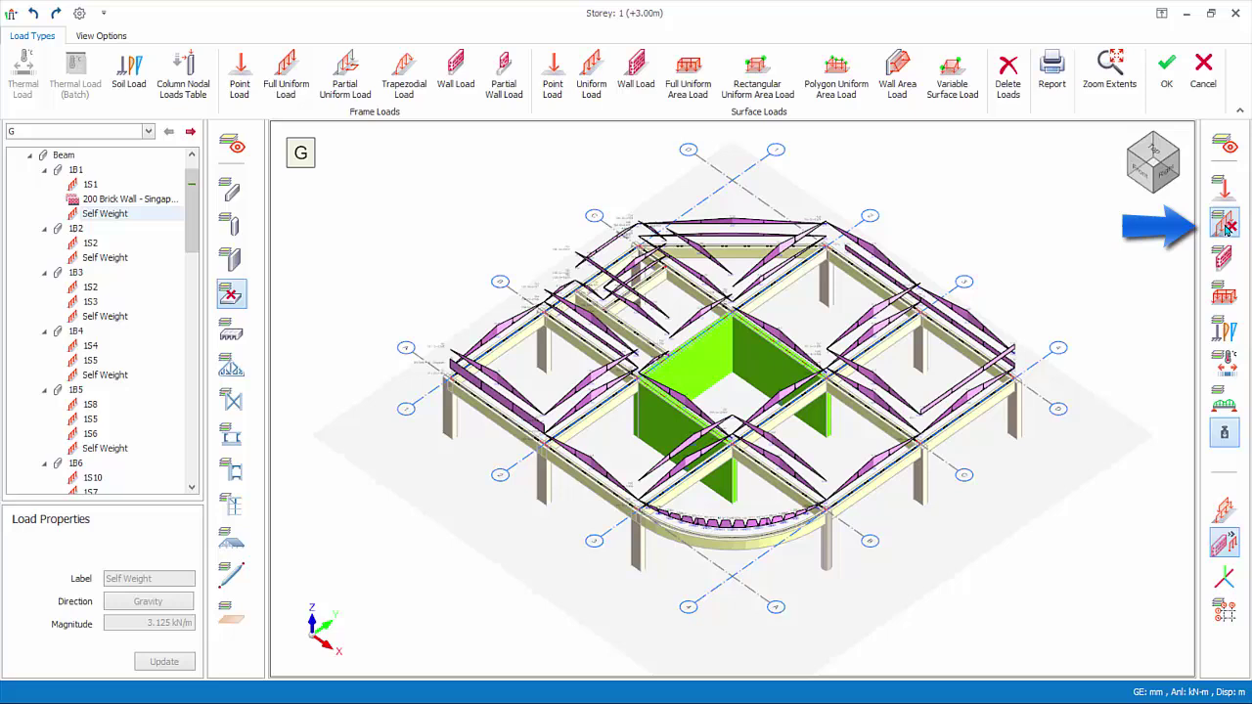
pyautogui.click(1223, 404)
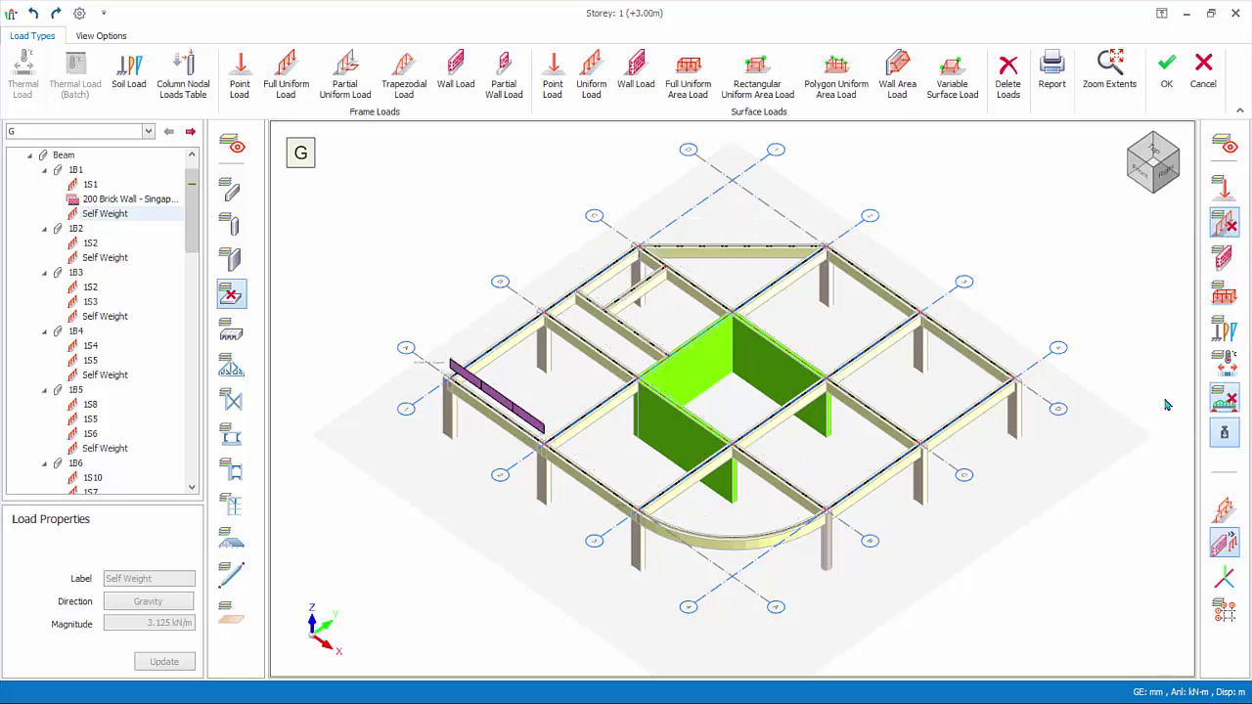
# - Copy the left beam's brick wall load onto the front, curved and right straight beams
pyautogui.click(507, 408)
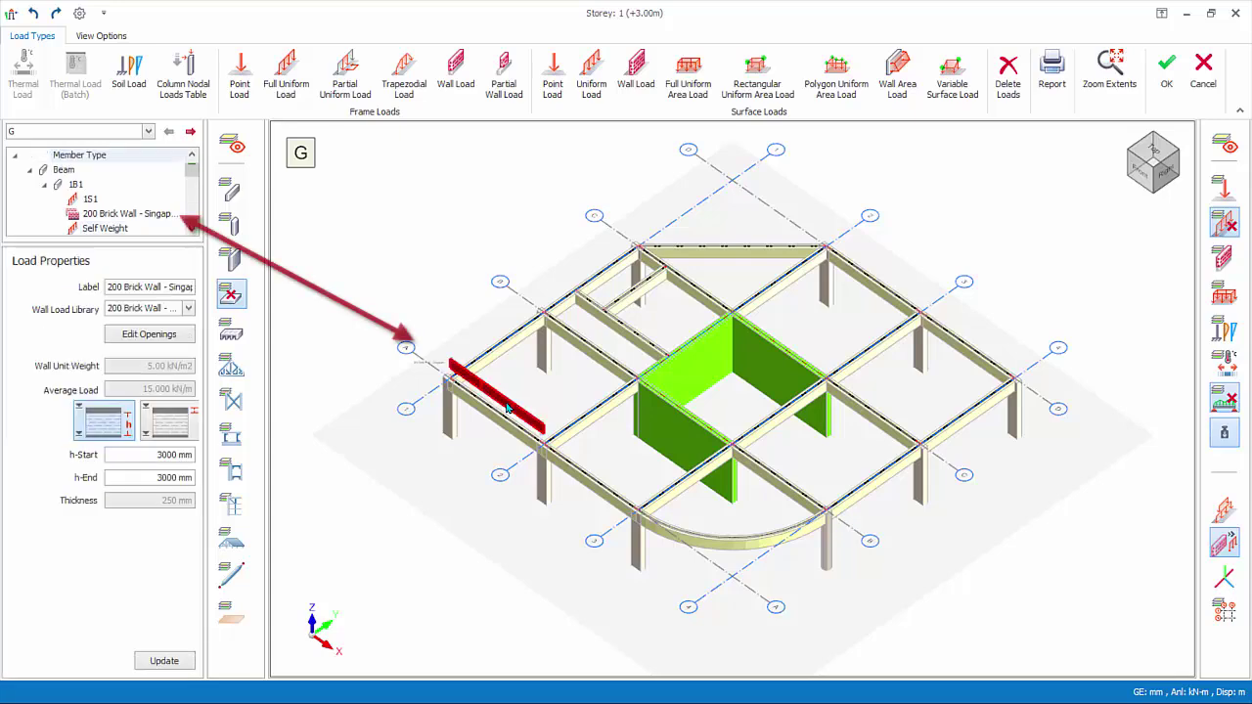
pyautogui.scroll(3, 508, 408)
pyautogui.rightClick(513, 389)
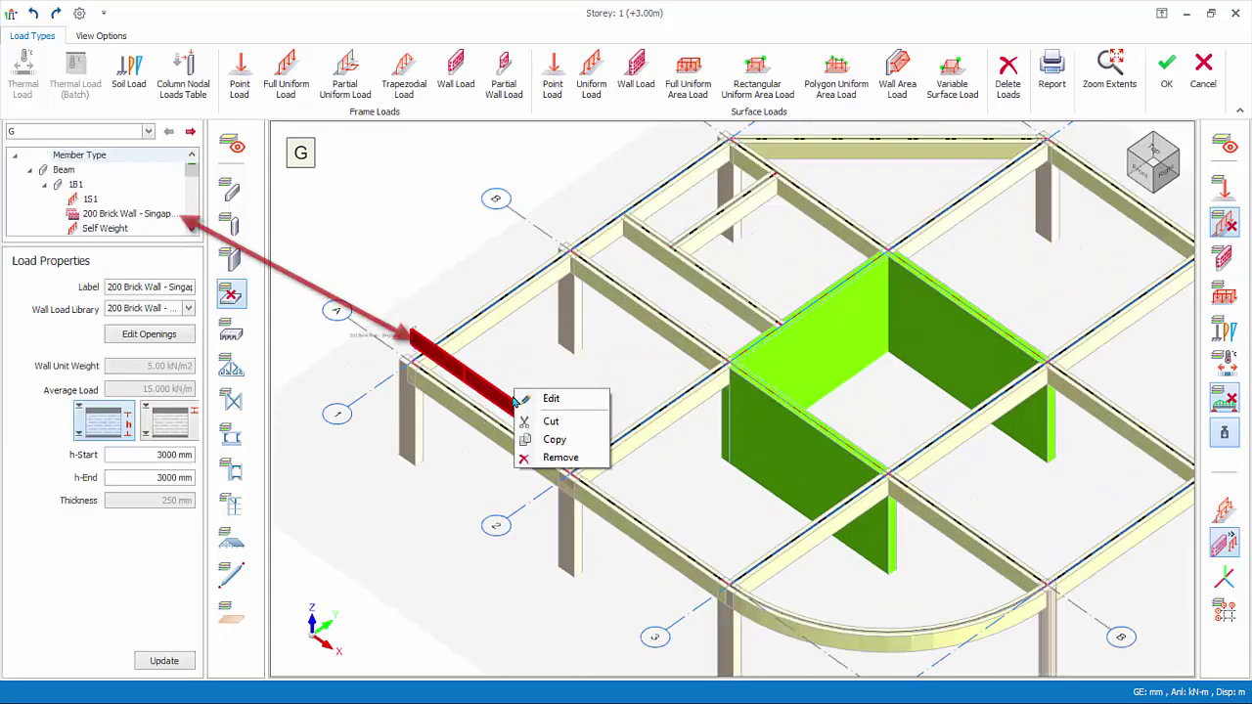
pyautogui.click(551, 442)
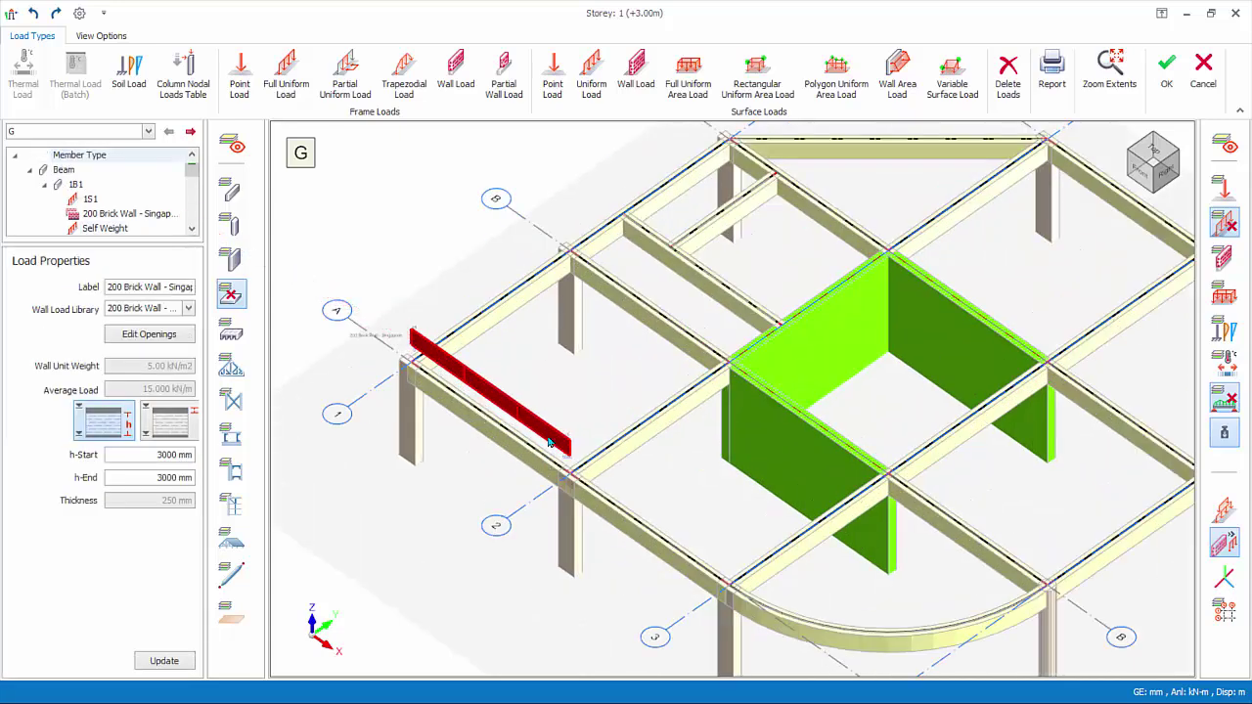
pyautogui.click(634, 541)
pyautogui.click(898, 648)
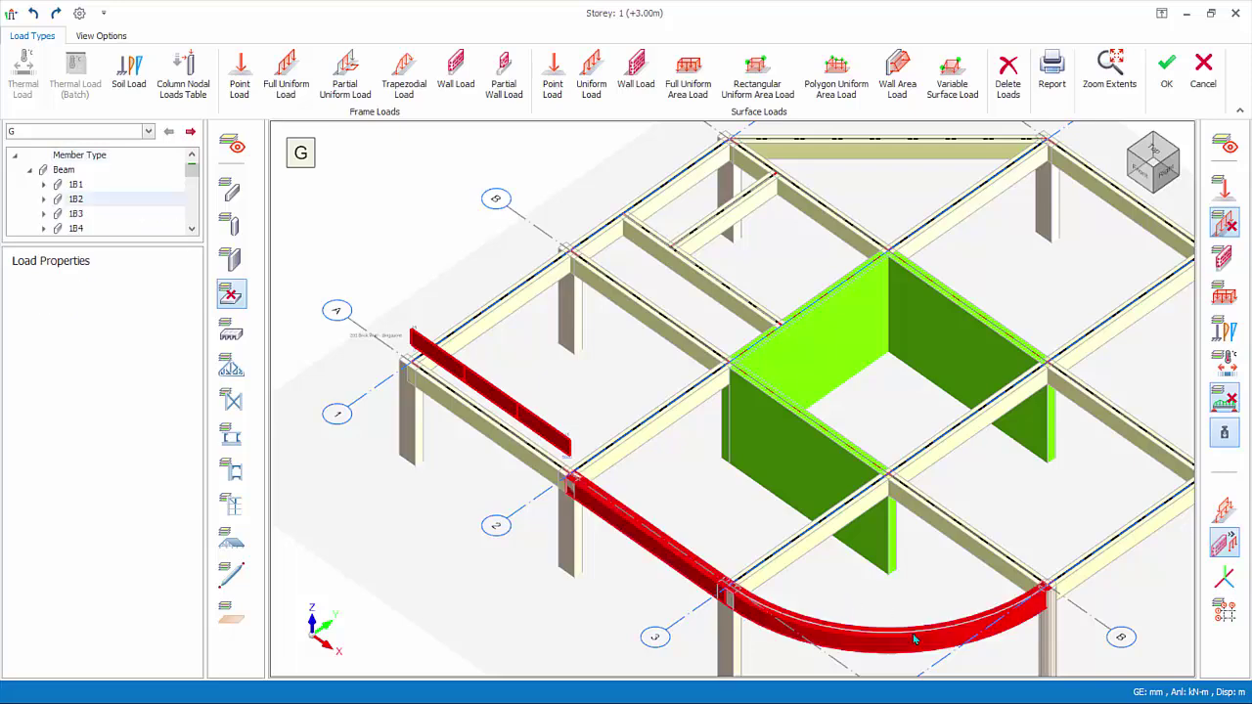
pyautogui.click(1120, 554)
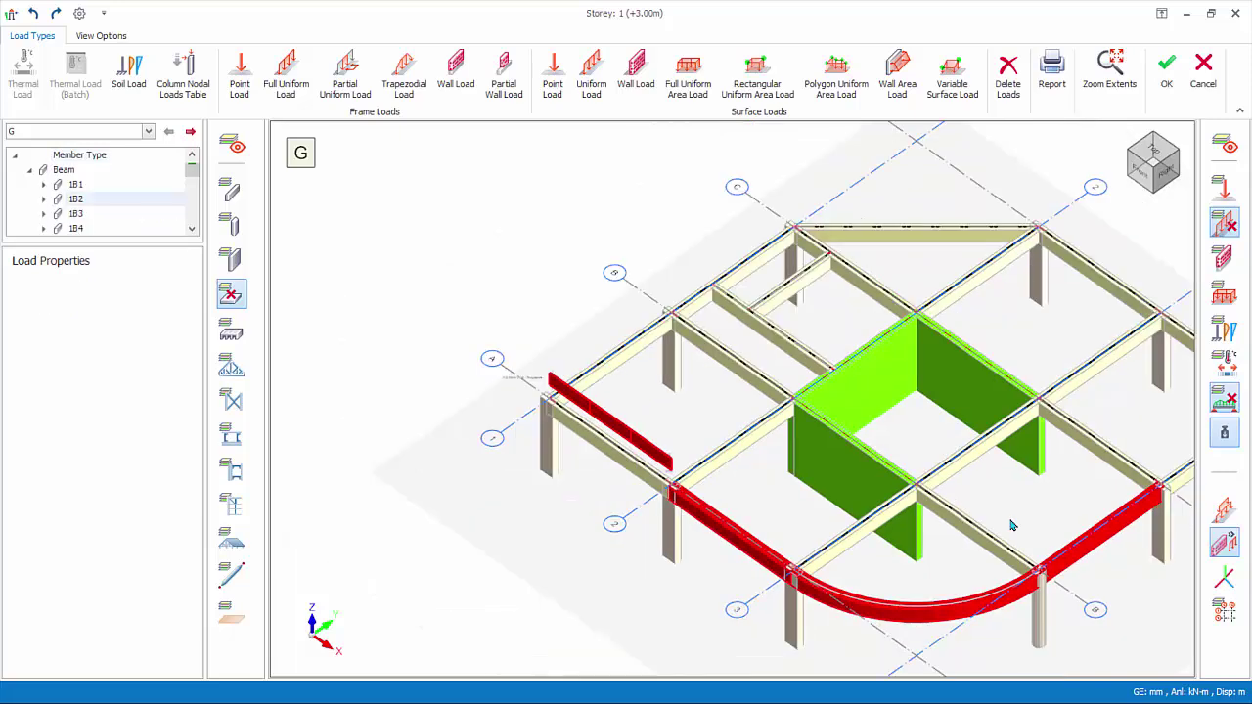
# - Paste the wall load onto the curved beam and accept the load edits
pyautogui.rightClick(914, 500)
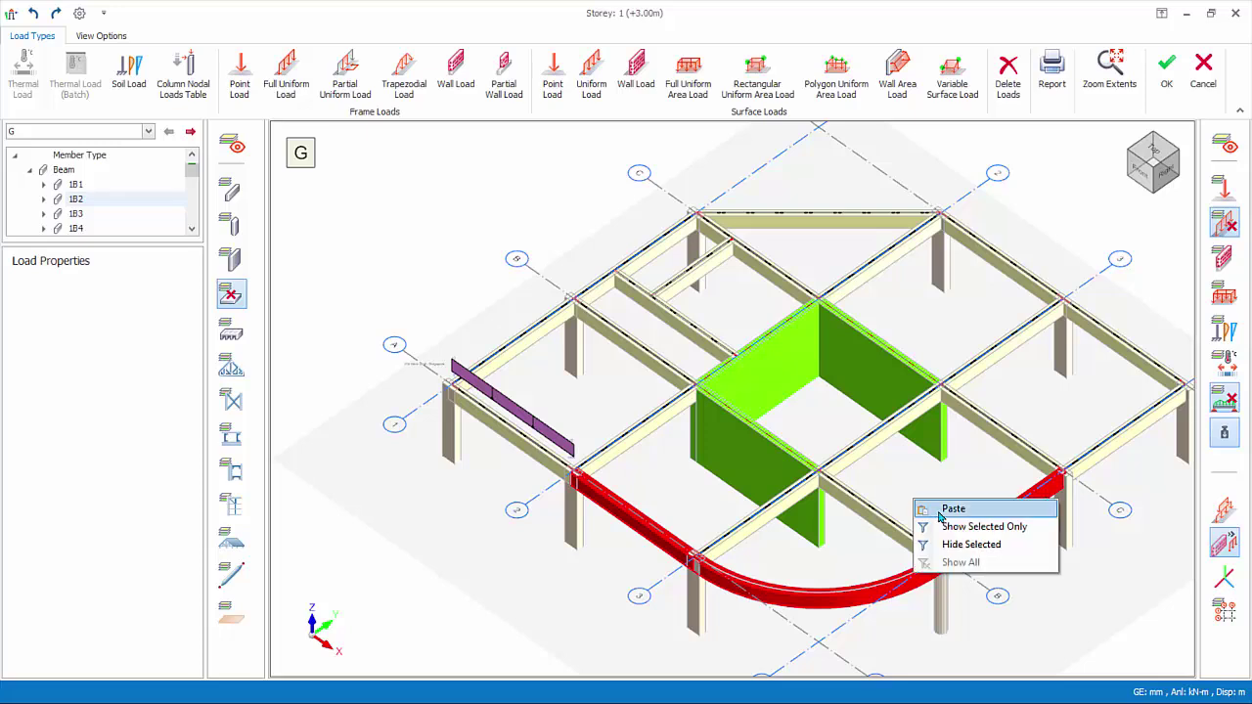
pyautogui.click(945, 509)
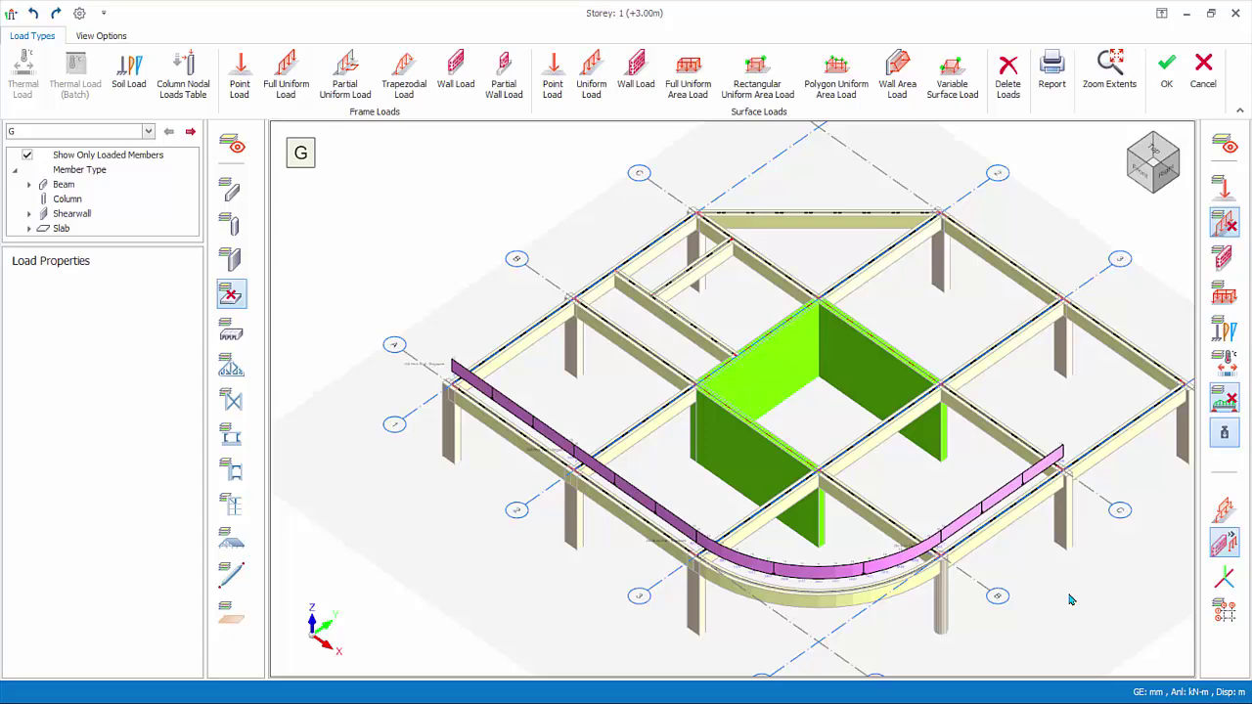
pyautogui.click(1167, 74)
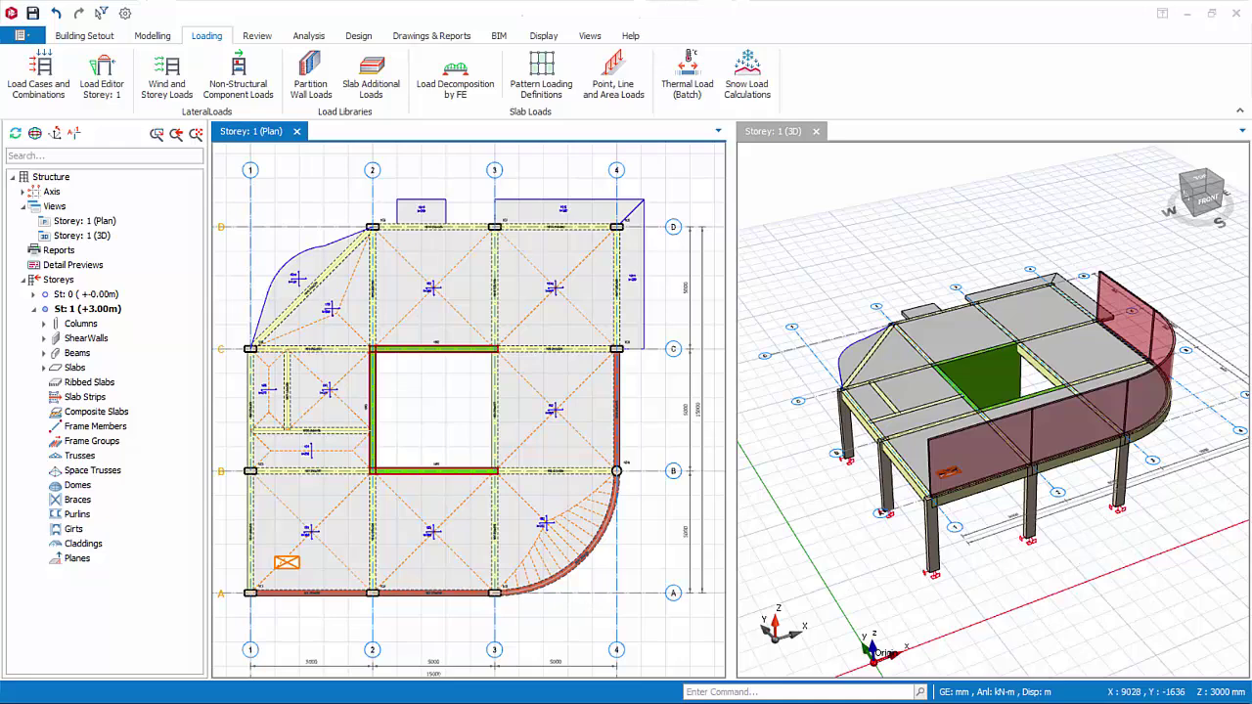
# - Save the project and start copying loads from the axis A beam between grids 1–2
pyautogui.hotkey('ctrl', 's')
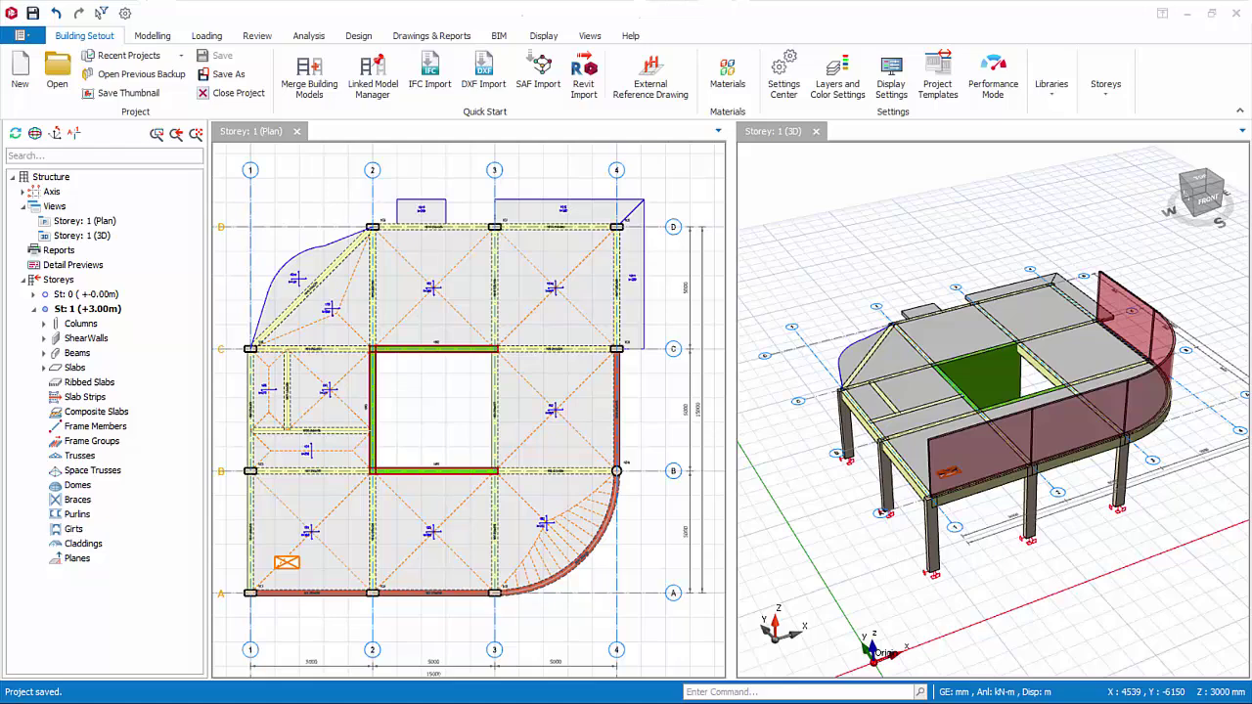
pyautogui.click(346, 593)
pyautogui.rightClick(346, 592)
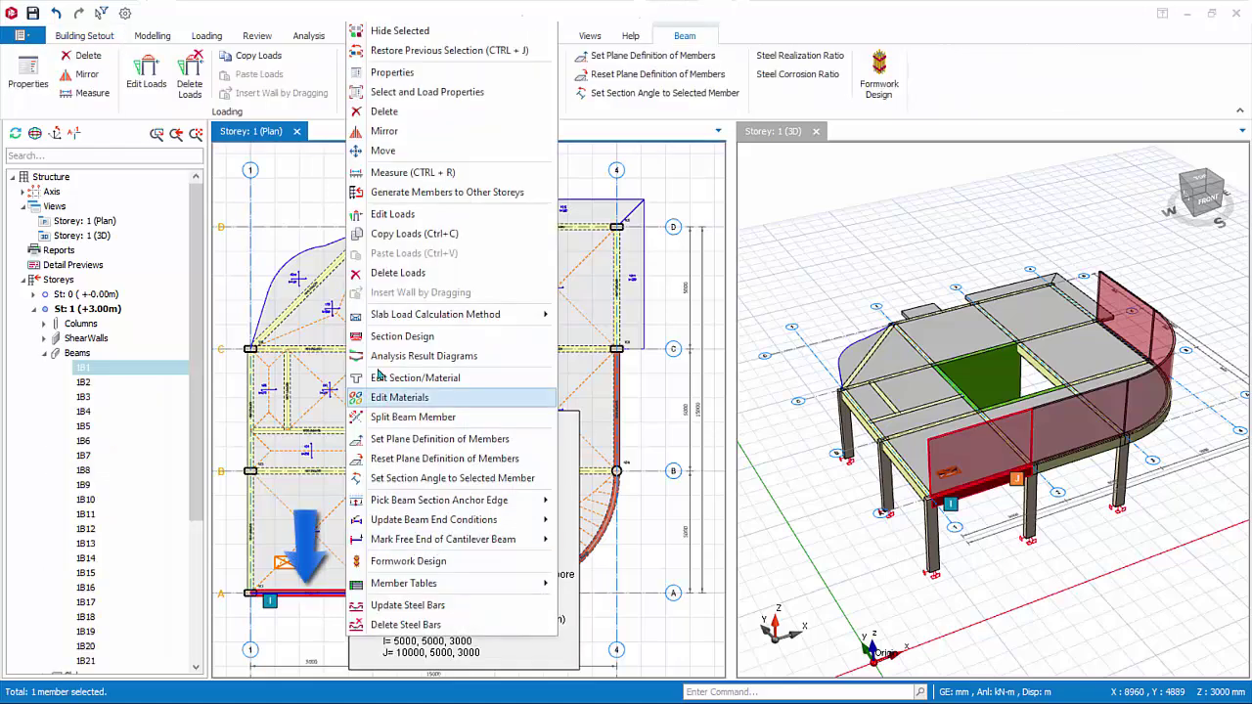
pyautogui.click(421, 234)
pyautogui.moveTo(603, 215); pyautogui.dragTo(699, 213)
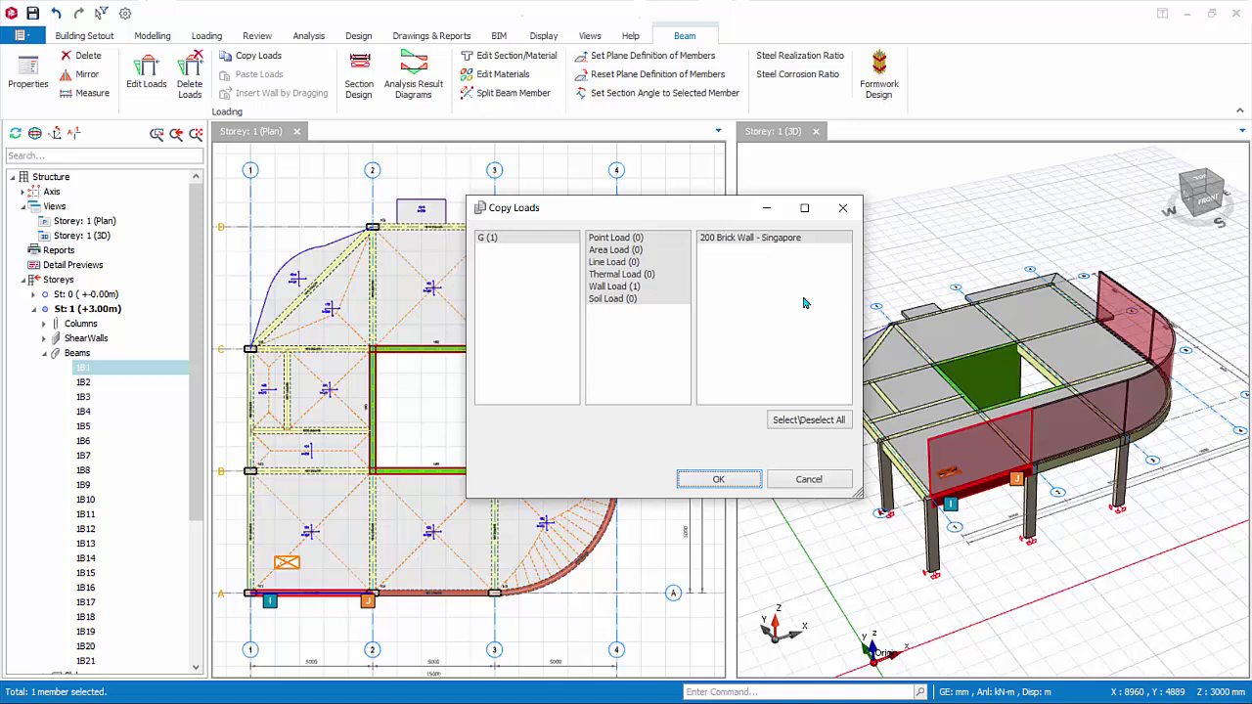
# - Copy the G-case 200 Brick Wall - Singapore wall load
pyautogui.click(506, 243)
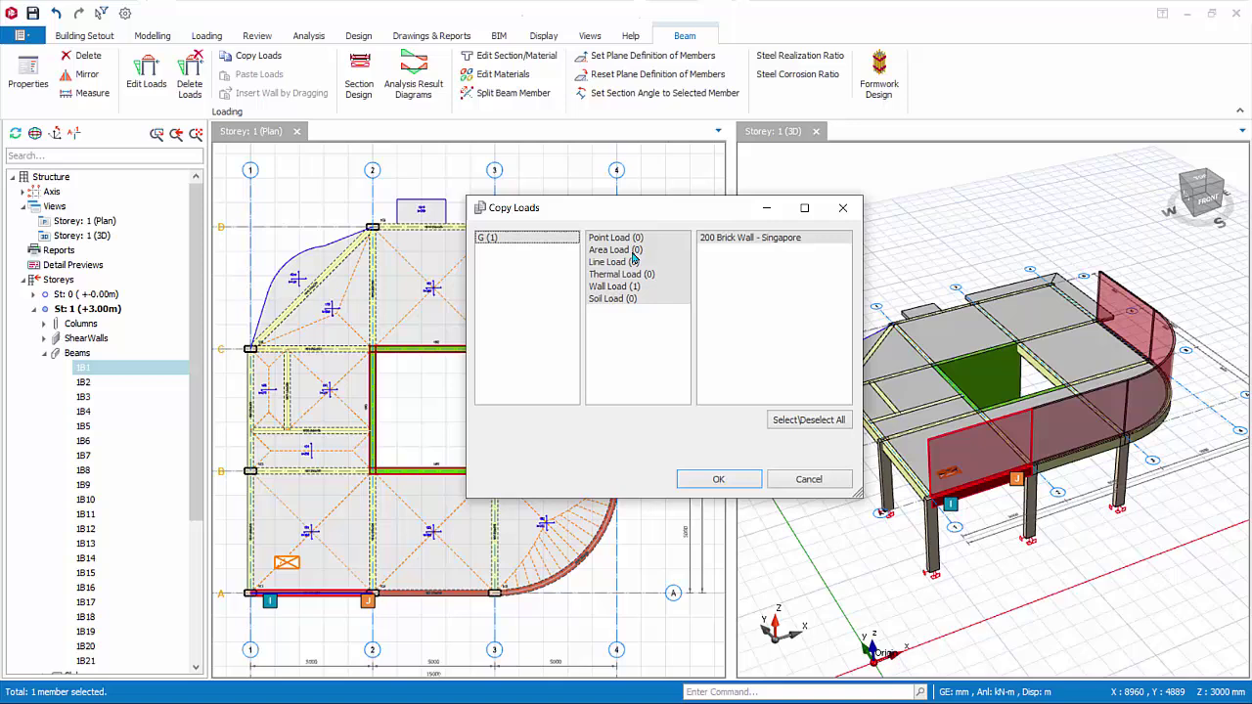
pyautogui.click(631, 288)
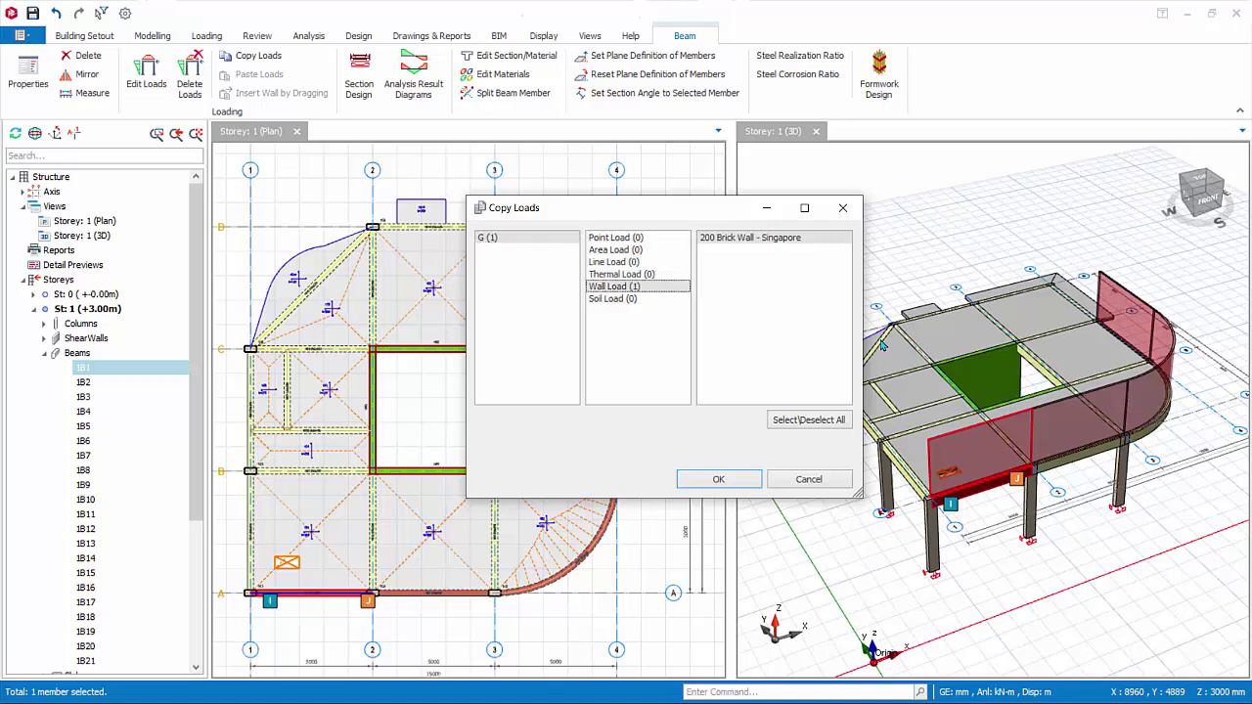
pyautogui.click(850, 243)
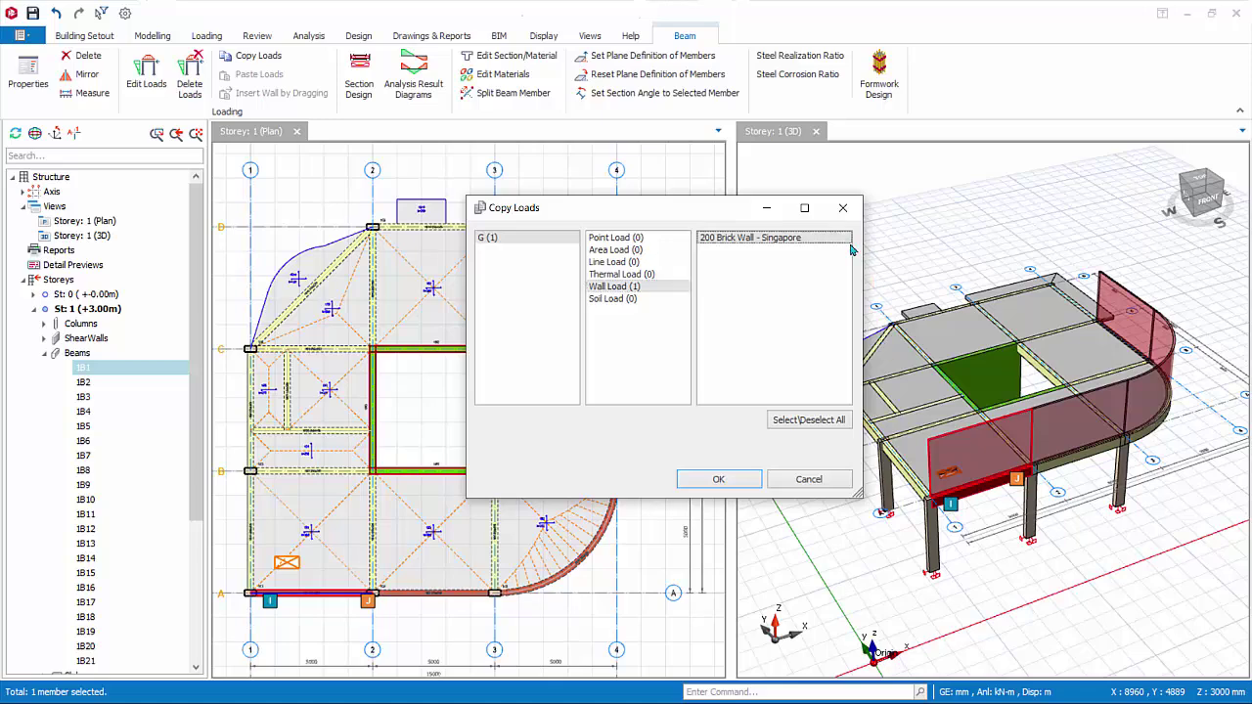
pyautogui.click(739, 480)
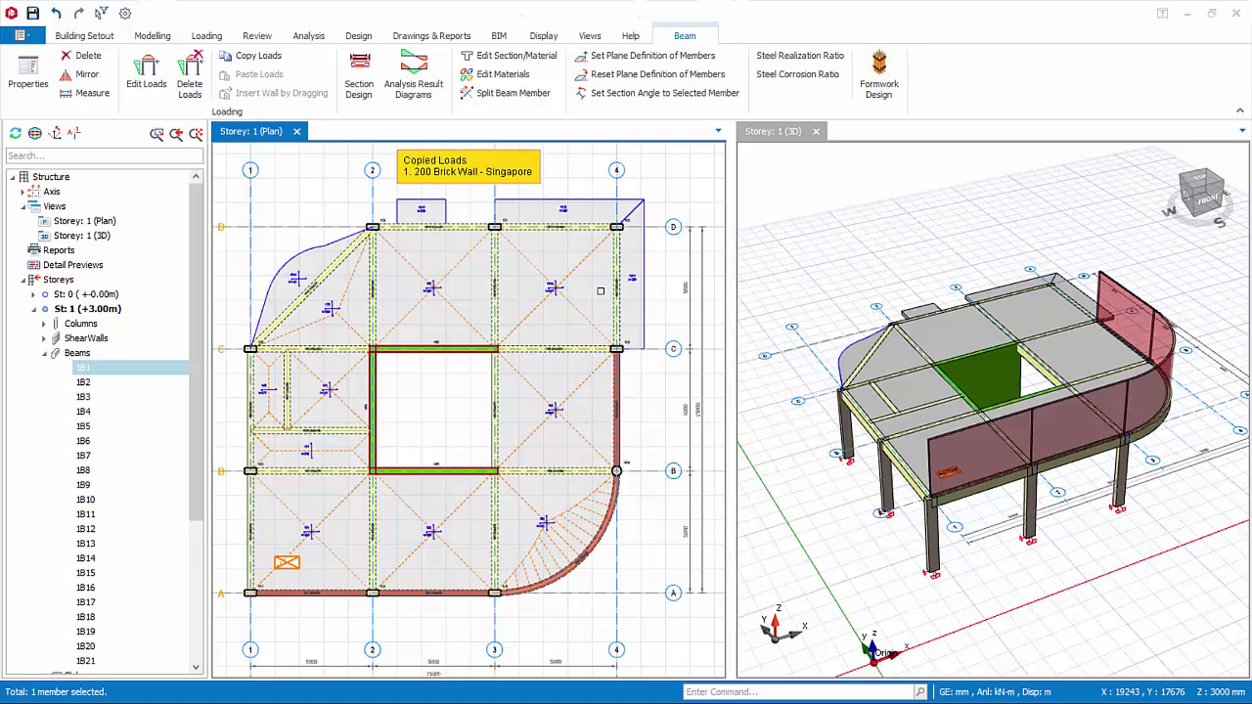
# - Paste the brick wall load onto the grid D, grid 4, diagonal and grid 1 perimeter beams
pyautogui.click(550, 227)
pyautogui.click(450, 227)
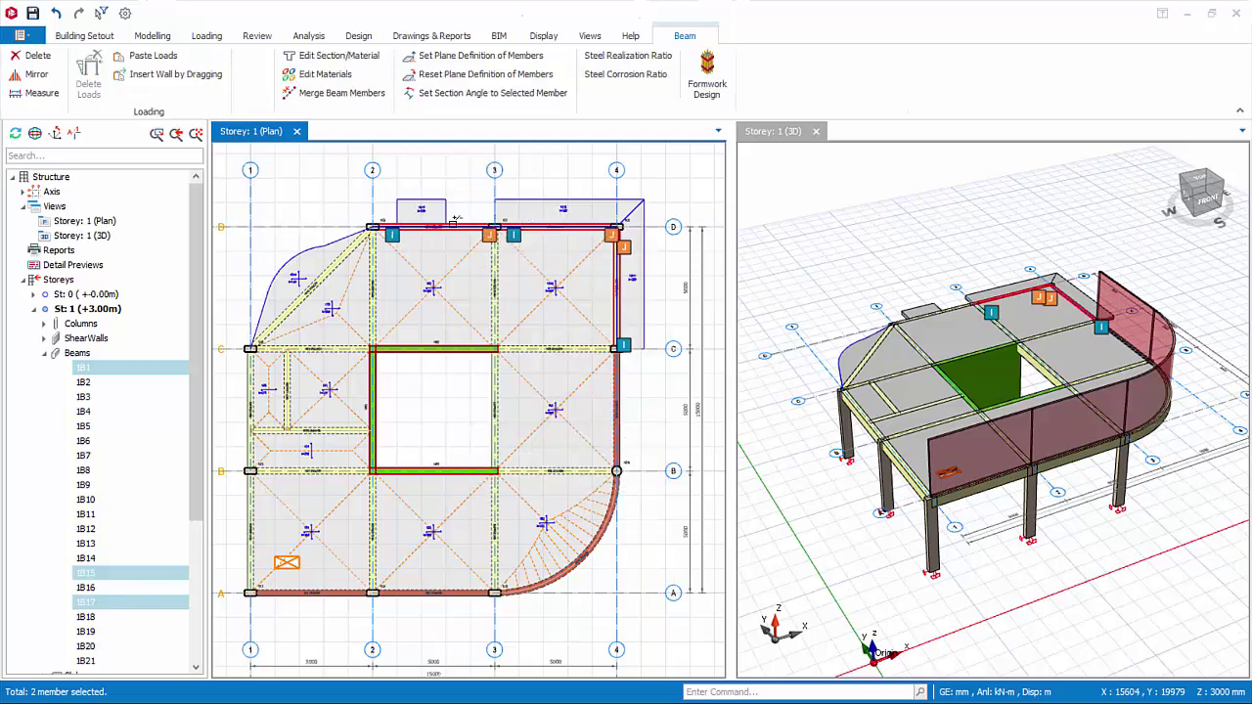
pyautogui.click(304, 296)
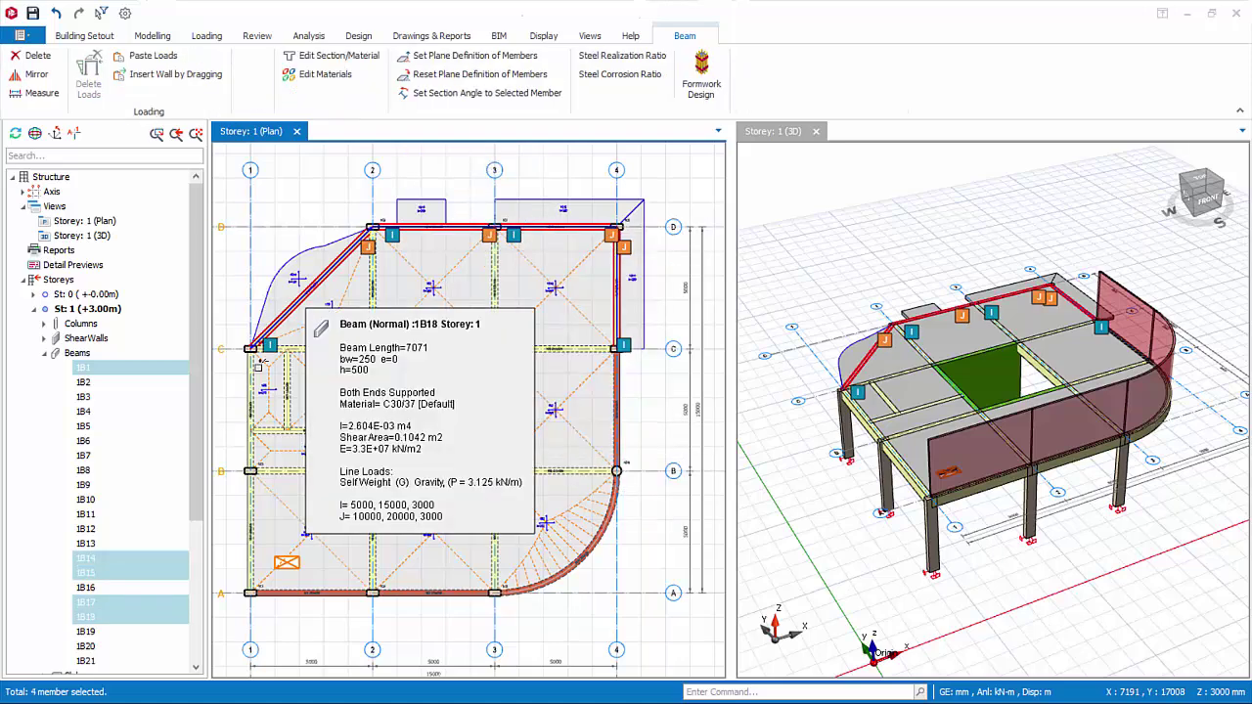
pyautogui.click(250, 430)
pyautogui.click(252, 499)
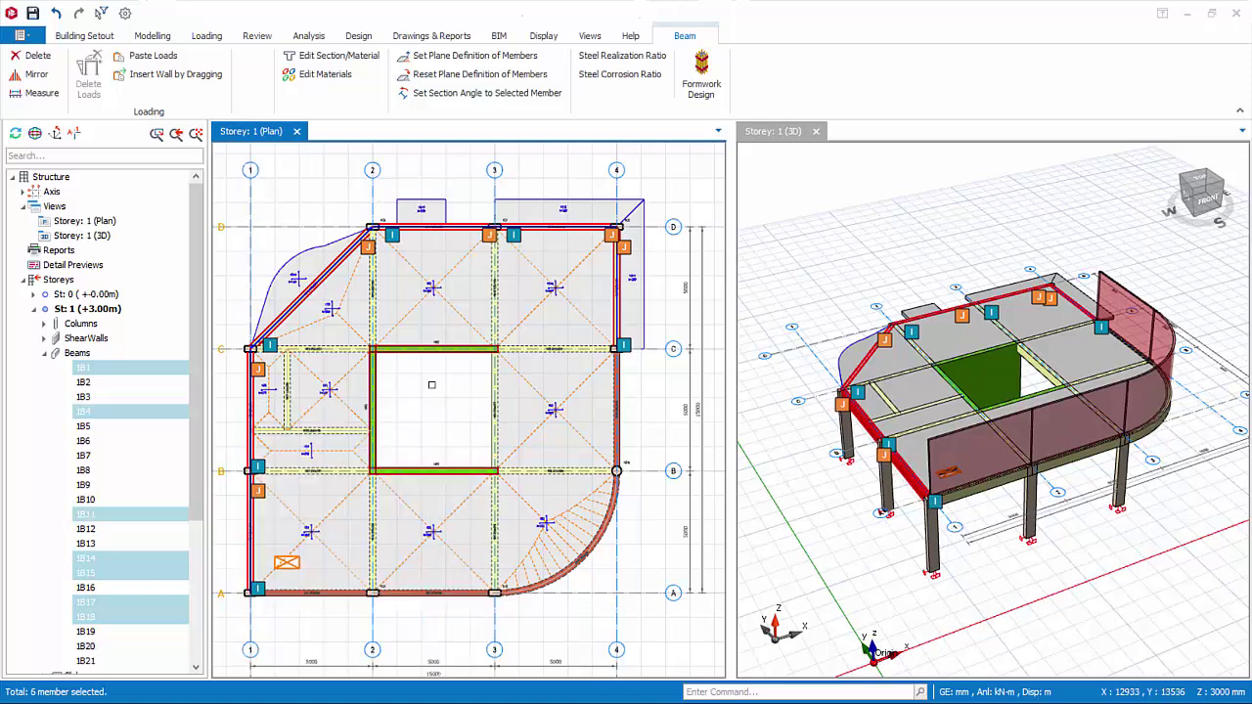
pyautogui.rightClick(433, 392)
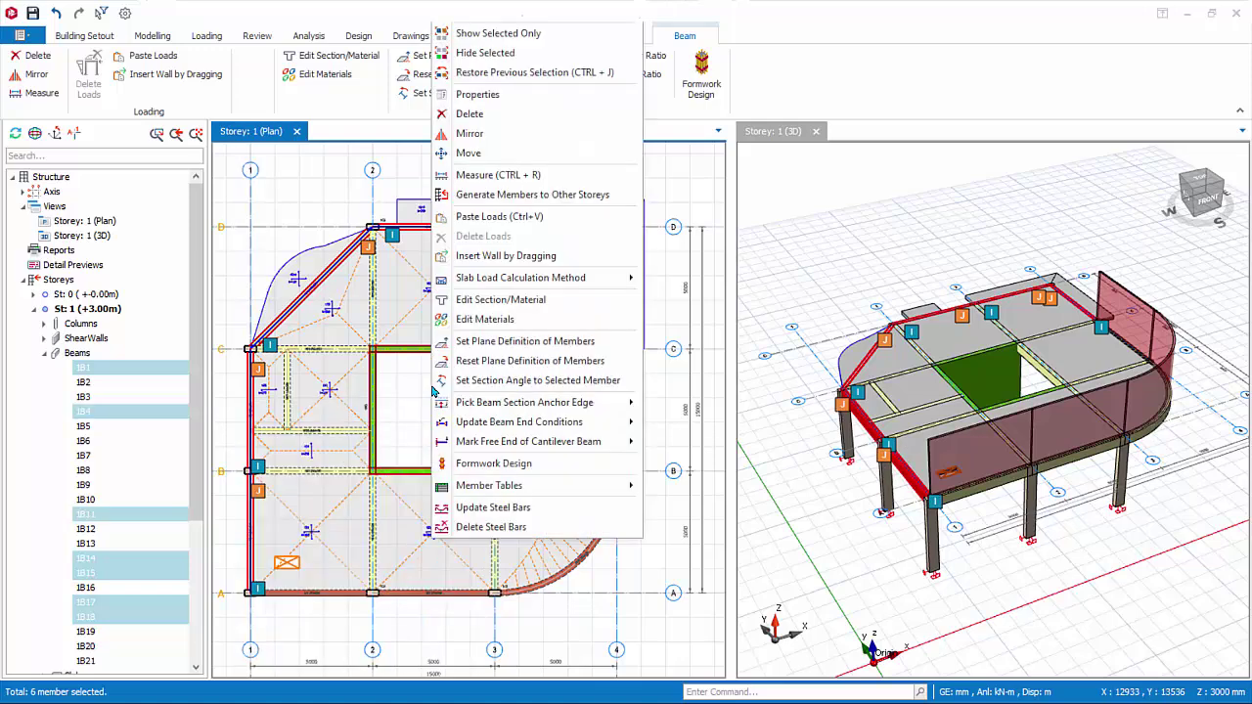
pyautogui.click(516, 218)
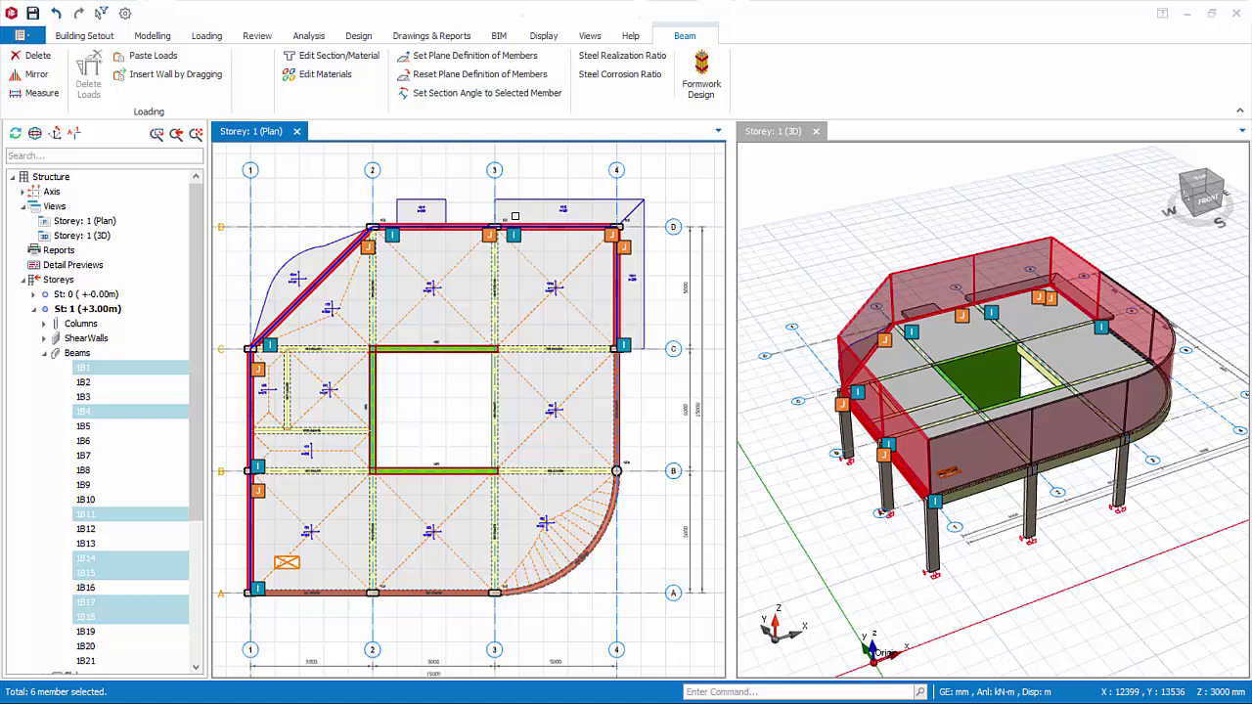